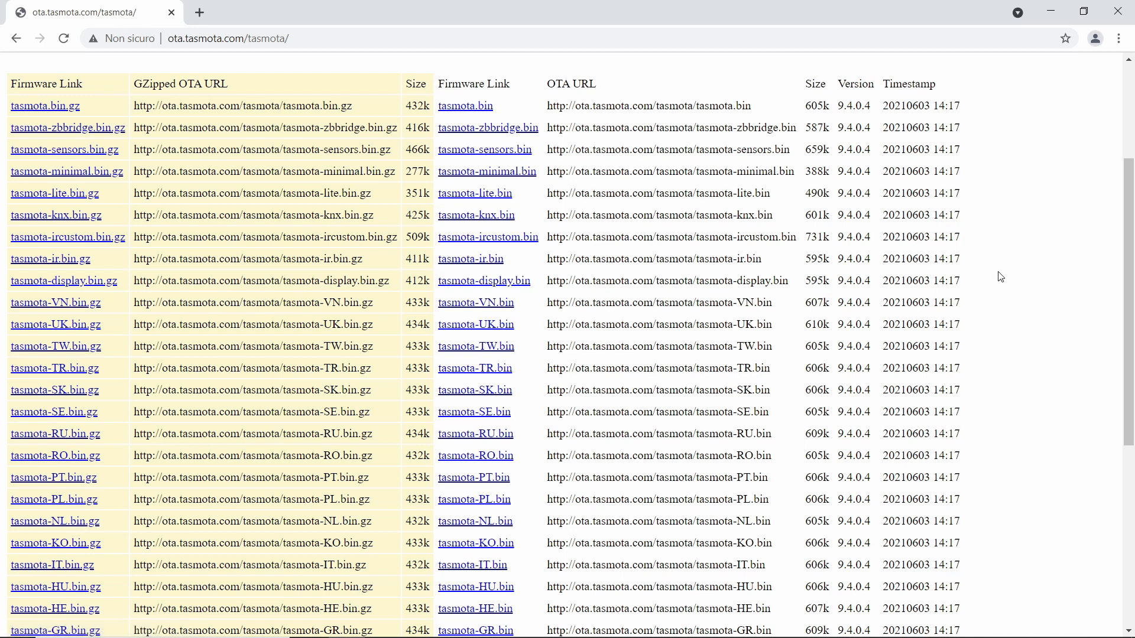
{"action": "scroll", "coordinate": [1010, 280], "scroll_direction": "up", "scroll_amount": 3}
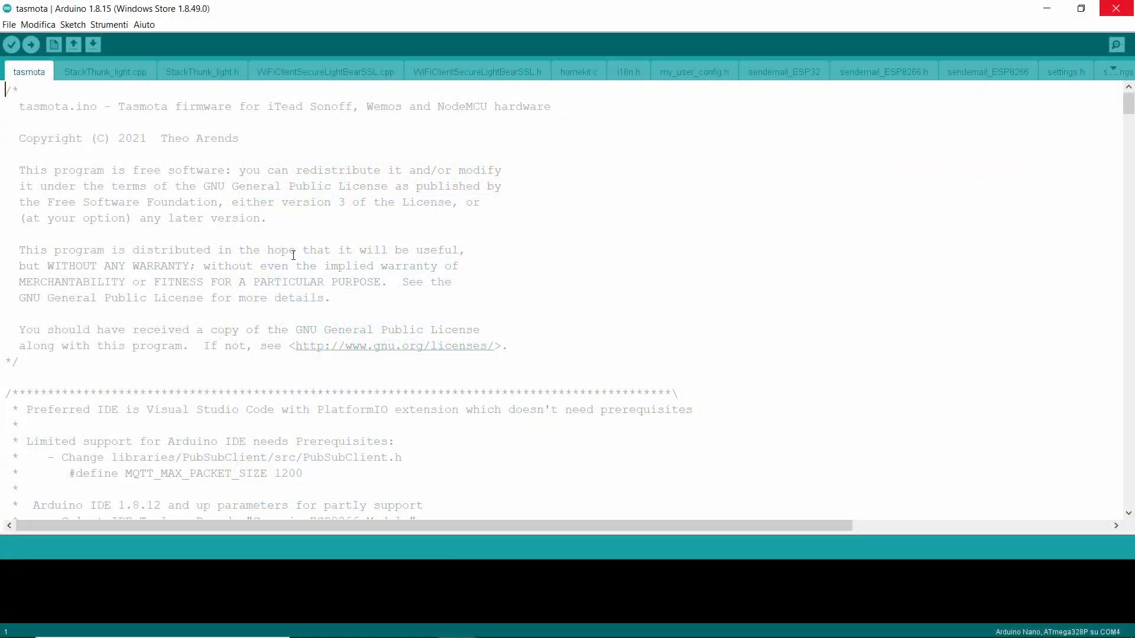
In the Arduino IDE, set the board for the tasmota sketch to Generic ESP8266 Module from ESP8266 Boards (3.0.0).
{"action": "left_click", "coordinate": [117, 26]}
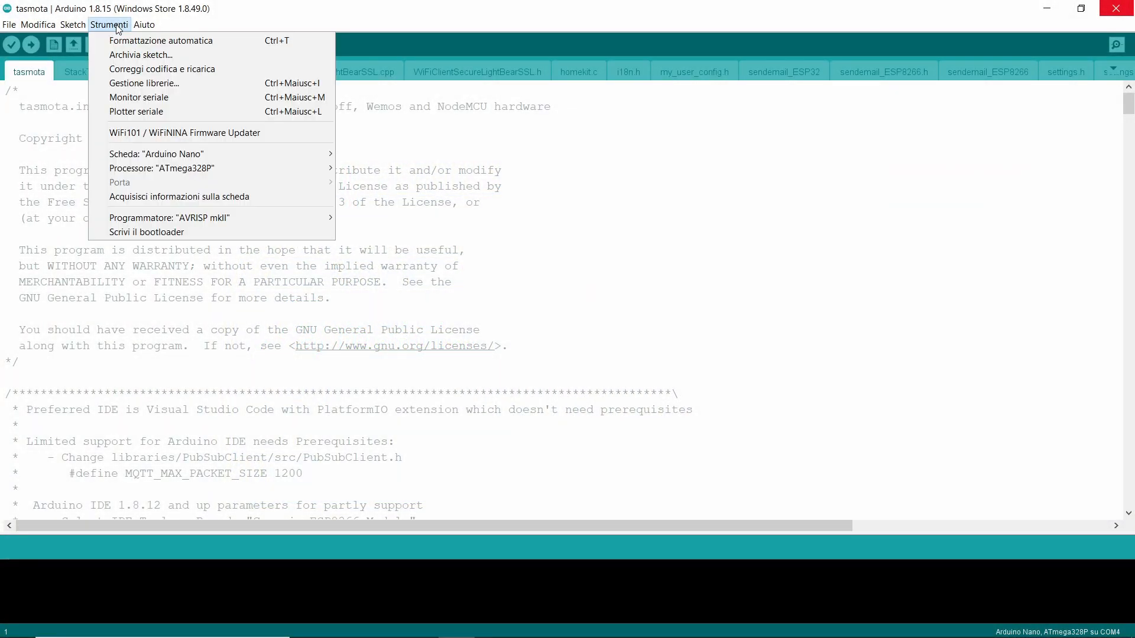
{"action": "mouse_move", "coordinate": [226, 152]}
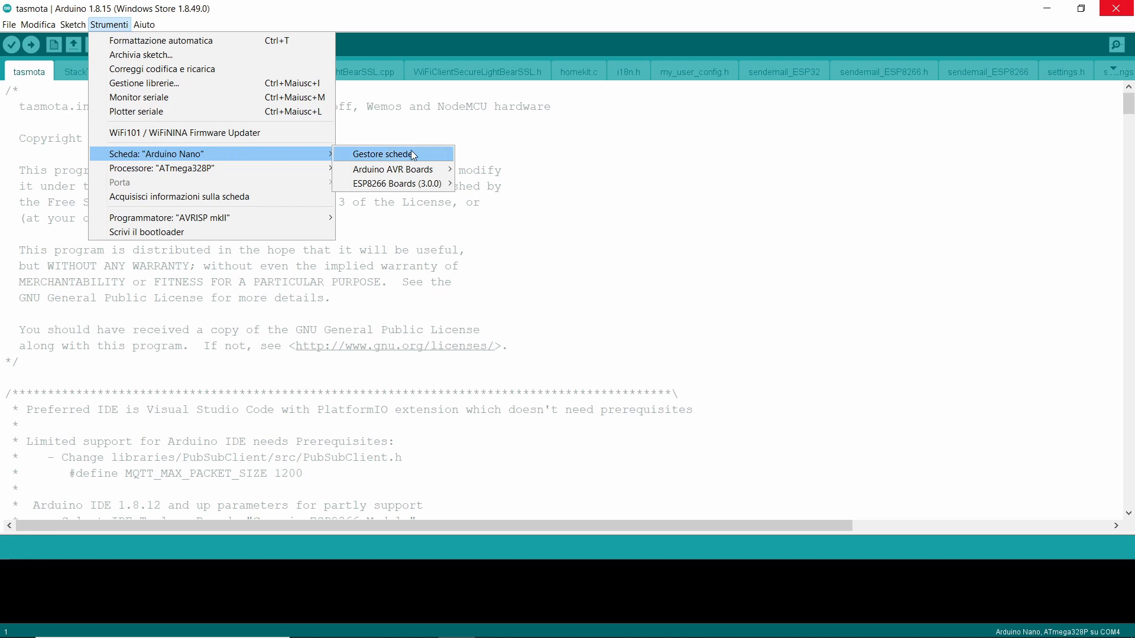
{"action": "mouse_move", "coordinate": [413, 184]}
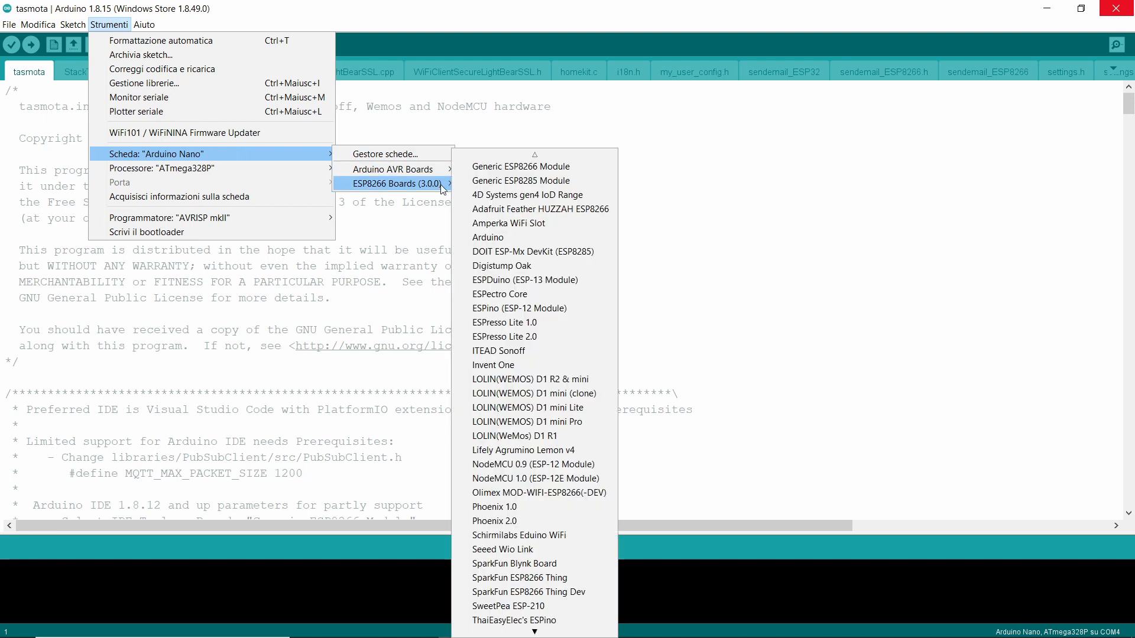
{"action": "left_click", "coordinate": [554, 167]}
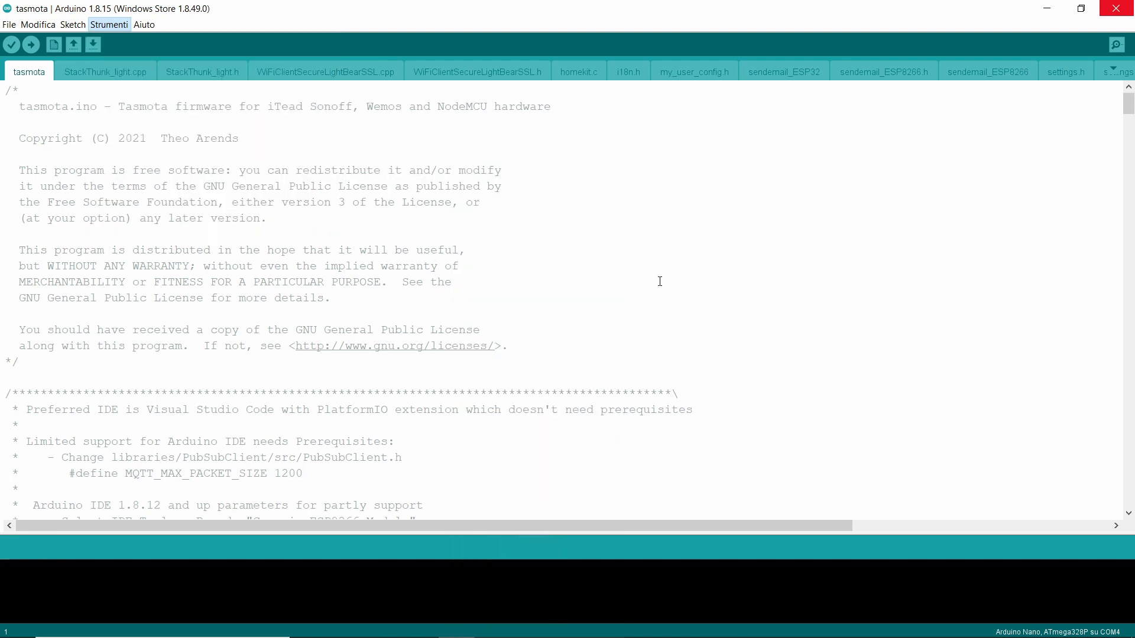
Review the Arduino IDE prerequisites in the tasmota sketch, and open my_user_config.h to look through its configuration.
{"action": "scroll", "coordinate": [702, 260], "scroll_direction": "down", "scroll_amount": 6}
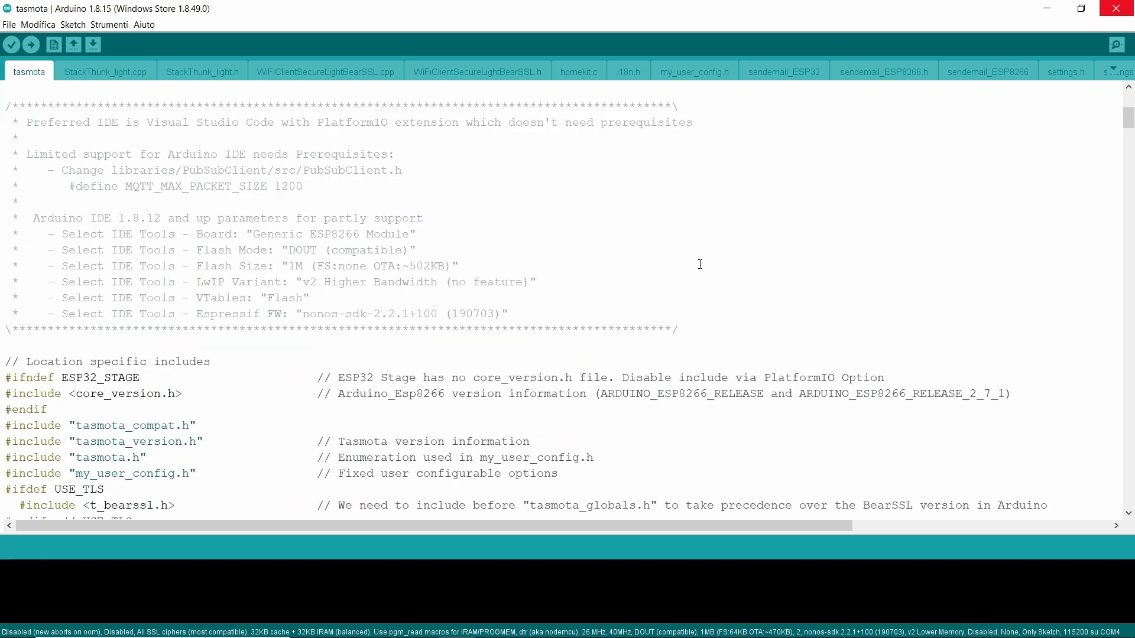
{"action": "left_click", "coordinate": [1115, 70]}
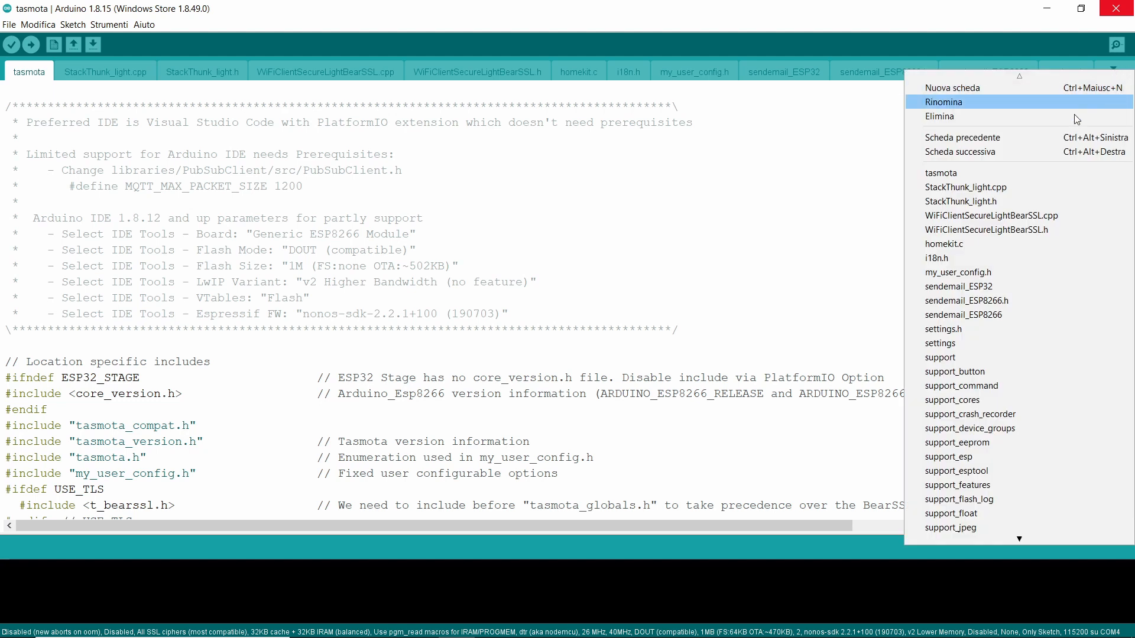
{"action": "left_click", "coordinate": [985, 273]}
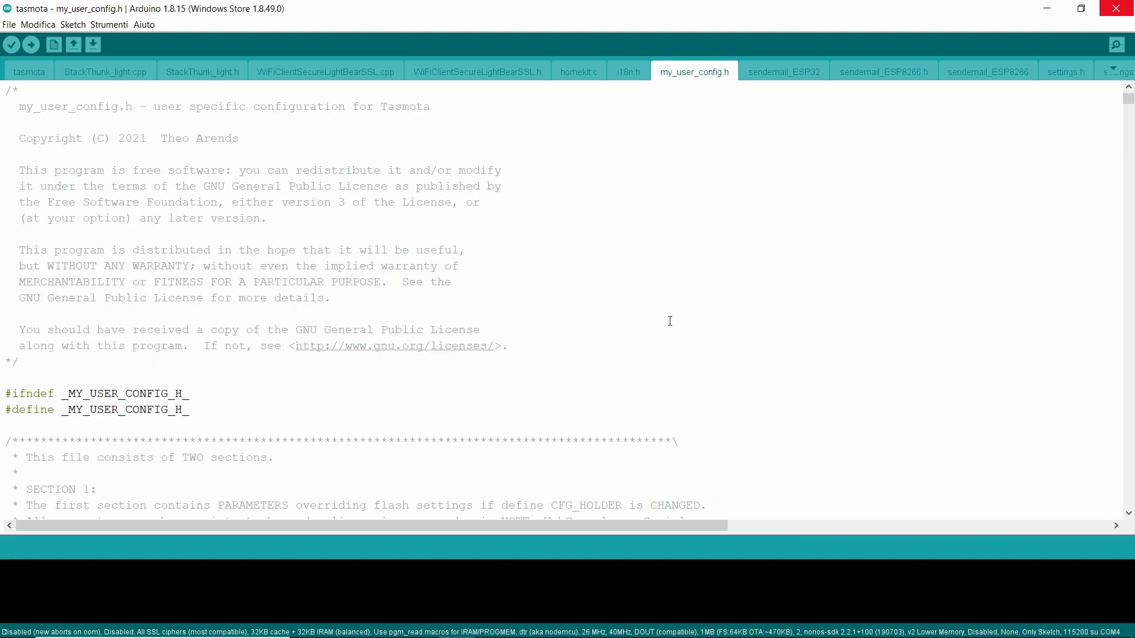
{"action": "scroll", "coordinate": [669, 320], "scroll_direction": "down", "scroll_amount": 13}
{"action": "scroll", "coordinate": [676, 323], "scroll_direction": "down", "scroll_amount": 1}
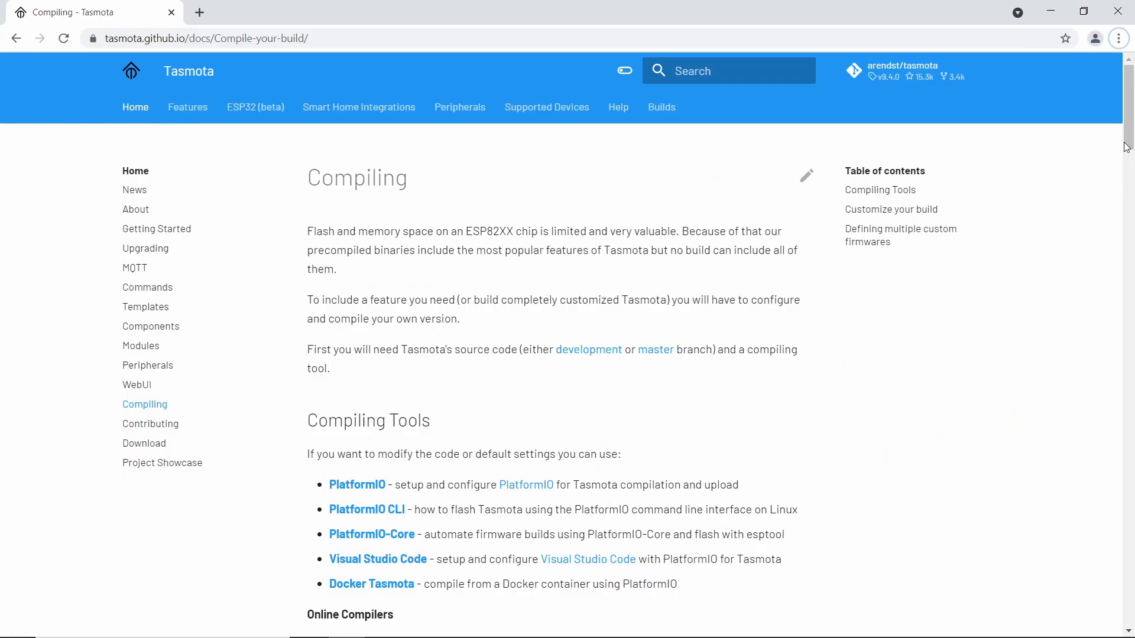
In the browser, read the compiling tools and online compilers sections of Tasmota's Compiling documentation page.
{"action": "left_click_drag", "start_coordinate": [1130, 137], "coordinate": [1131, 175]}
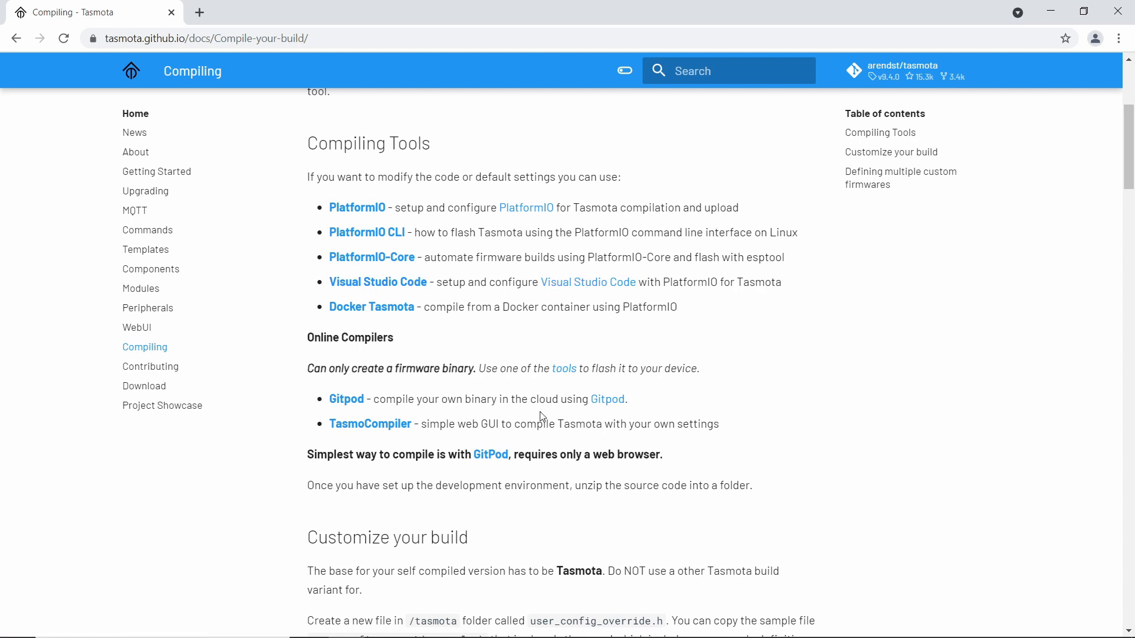
{"action": "left_click_drag", "start_coordinate": [377, 399], "coordinate": [590, 400]}
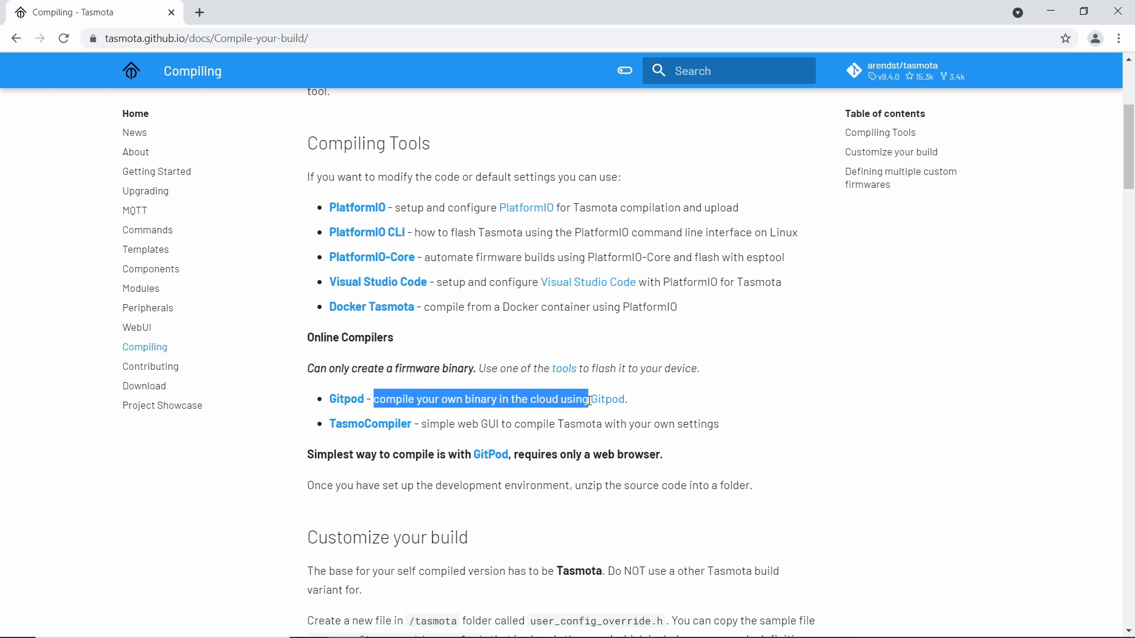
{"action": "left_click", "coordinate": [796, 421]}
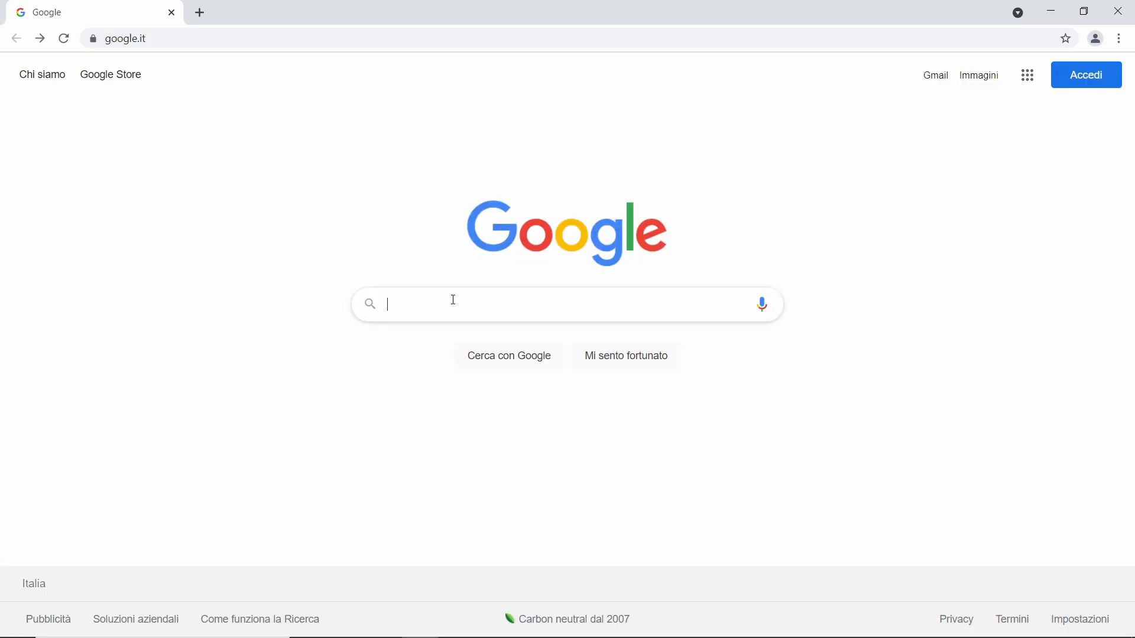
Search Google for visual studio code and download the Windows installer from the official download page.
{"action": "type", "text": "visua"}
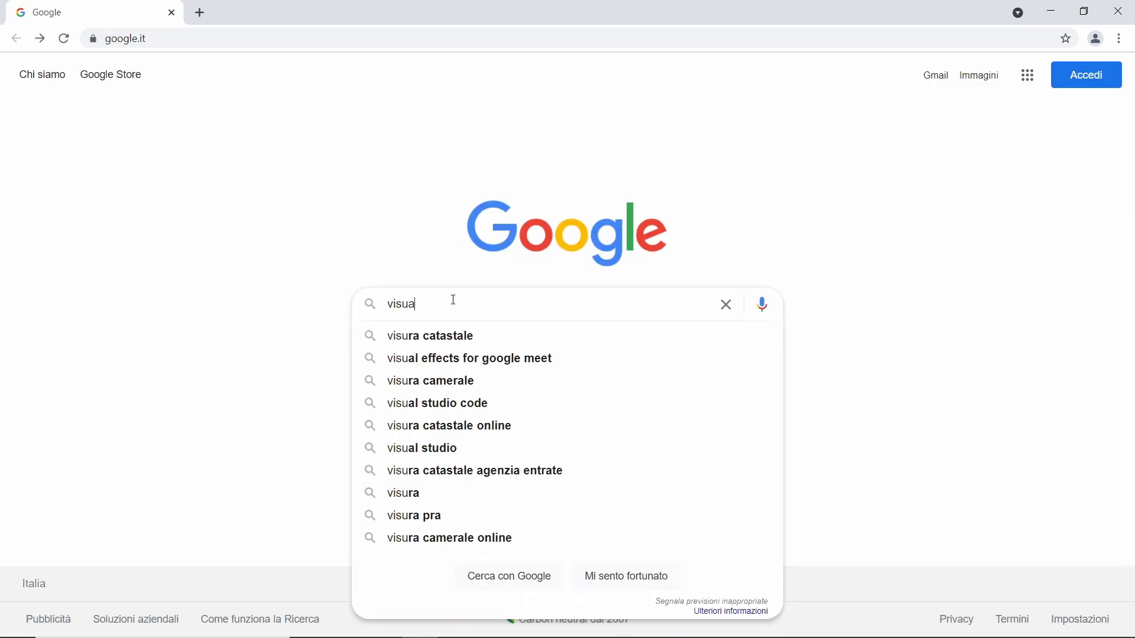
{"action": "type", "text": "l studio cod"}
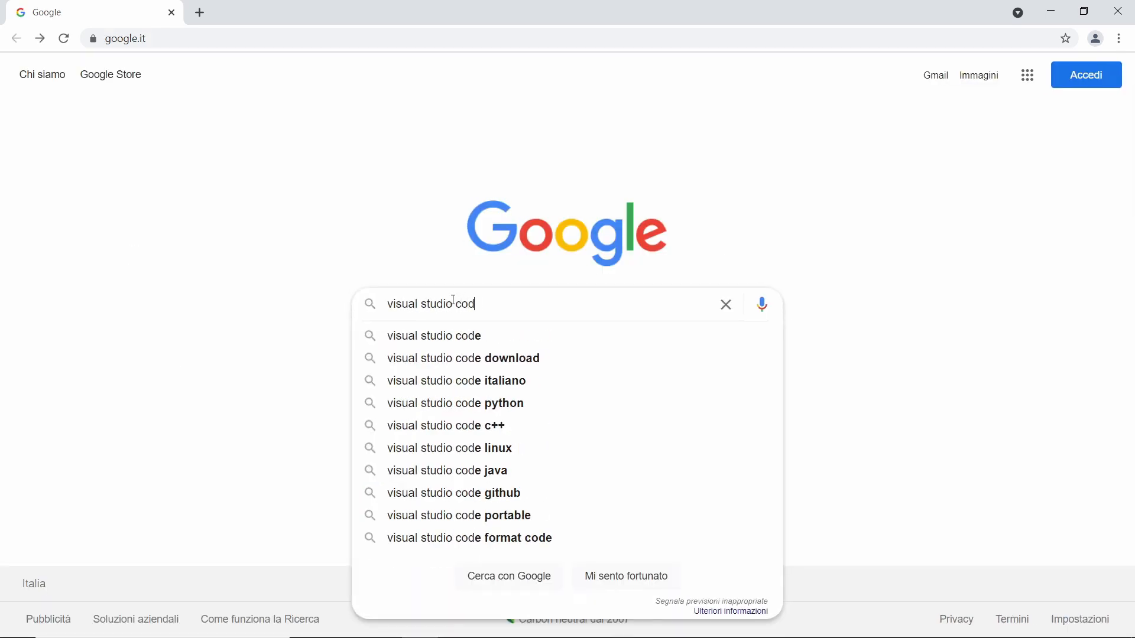
{"action": "key", "text": "Return"}
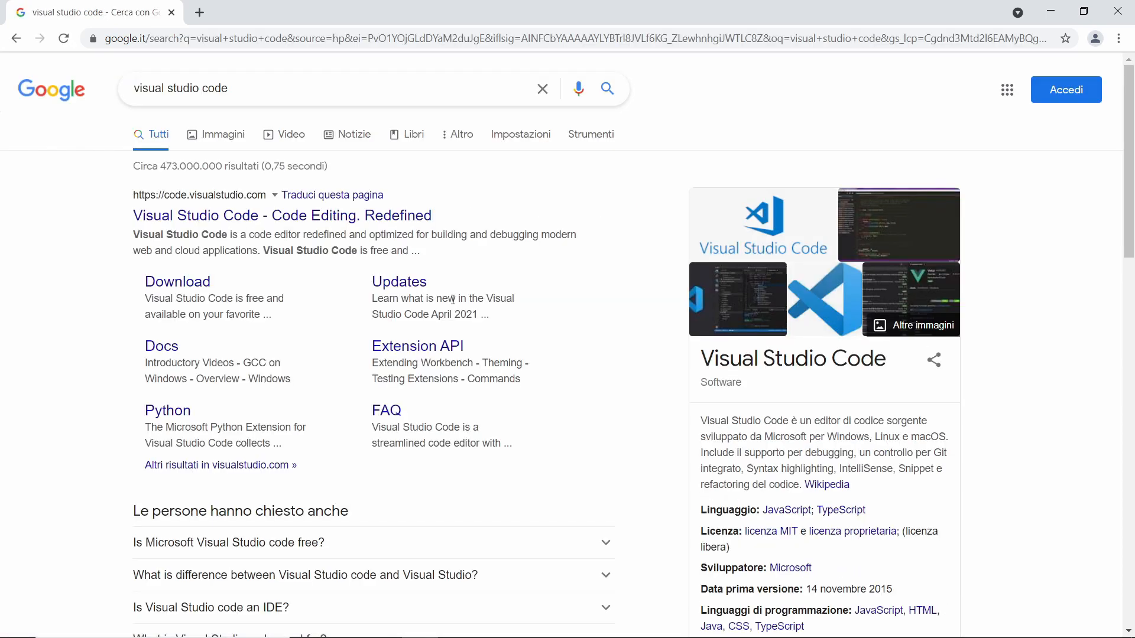
{"action": "left_click", "coordinate": [200, 284]}
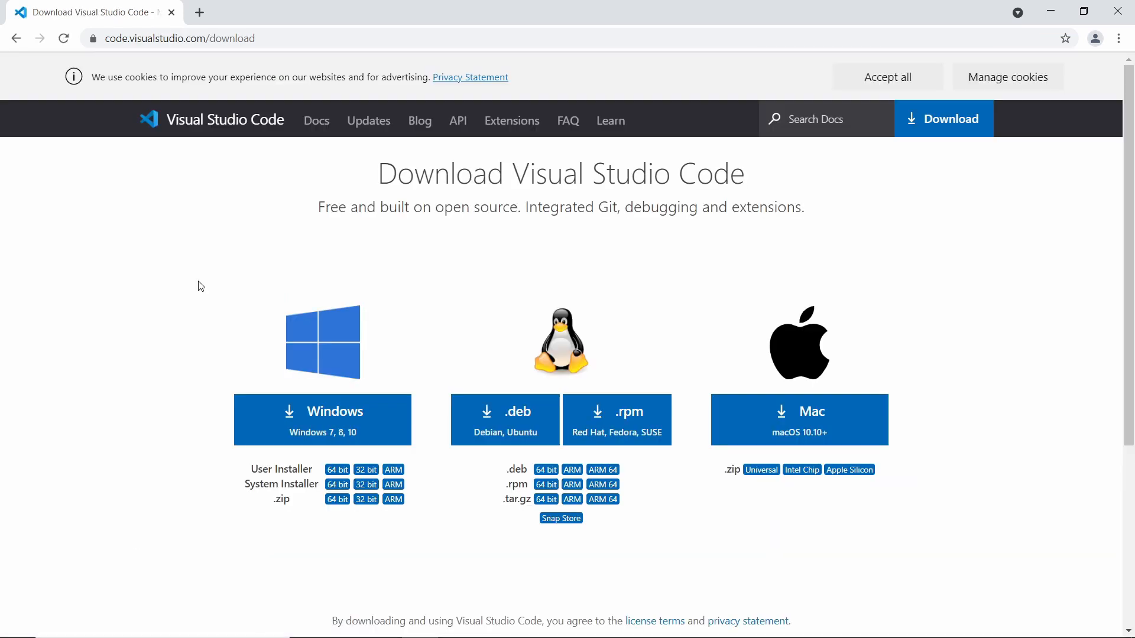
{"action": "left_click", "coordinate": [334, 420]}
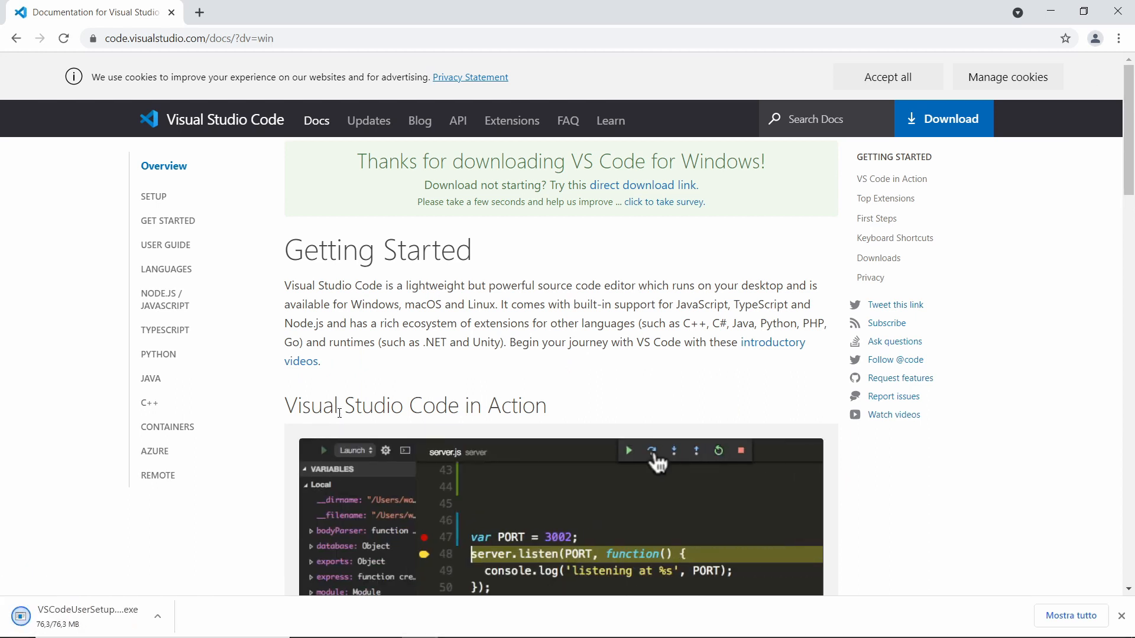
Run the downloaded Visual Studio Code installer, accept the licence agreement, and finish the default installation with the program set to launch.
{"action": "left_click", "coordinate": [104, 621]}
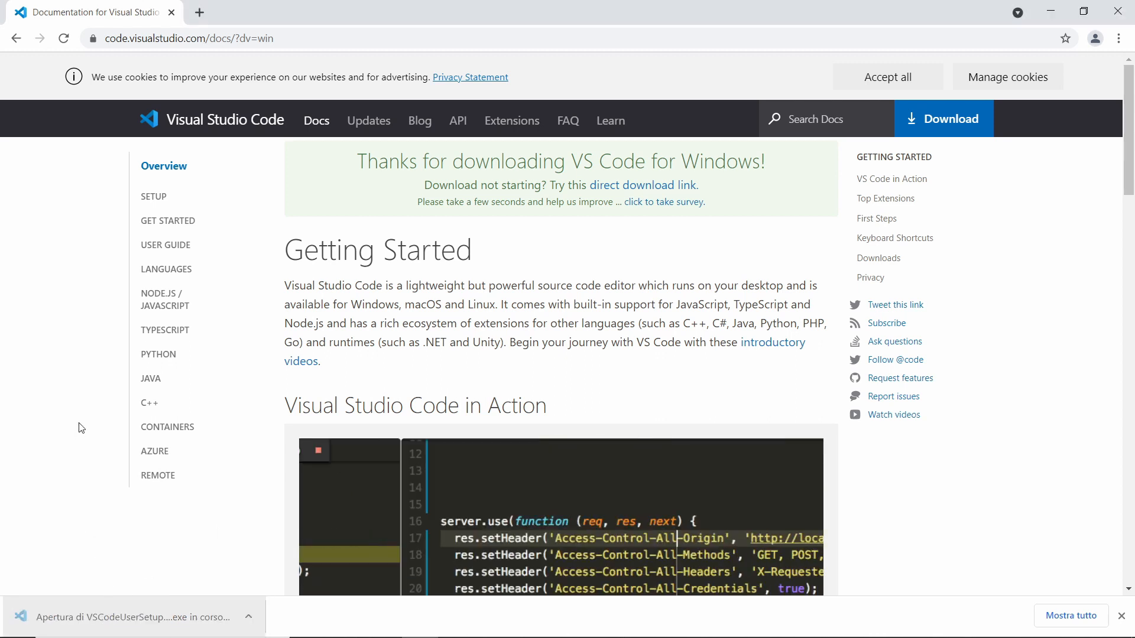
{"action": "left_click", "coordinate": [394, 424]}
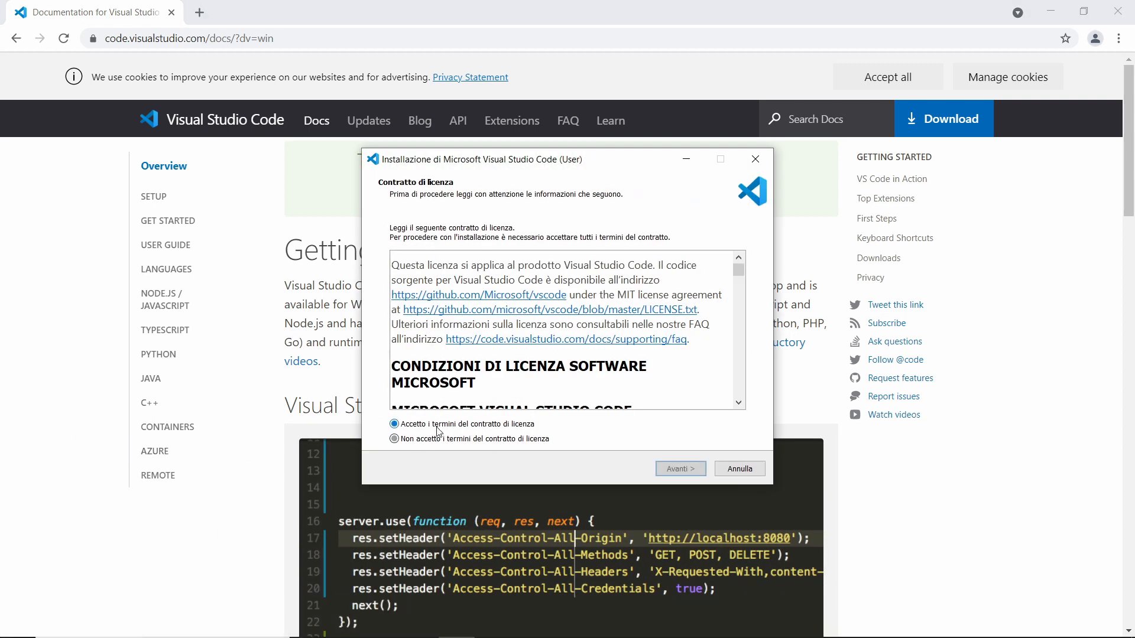
{"action": "left_click", "coordinate": [683, 469]}
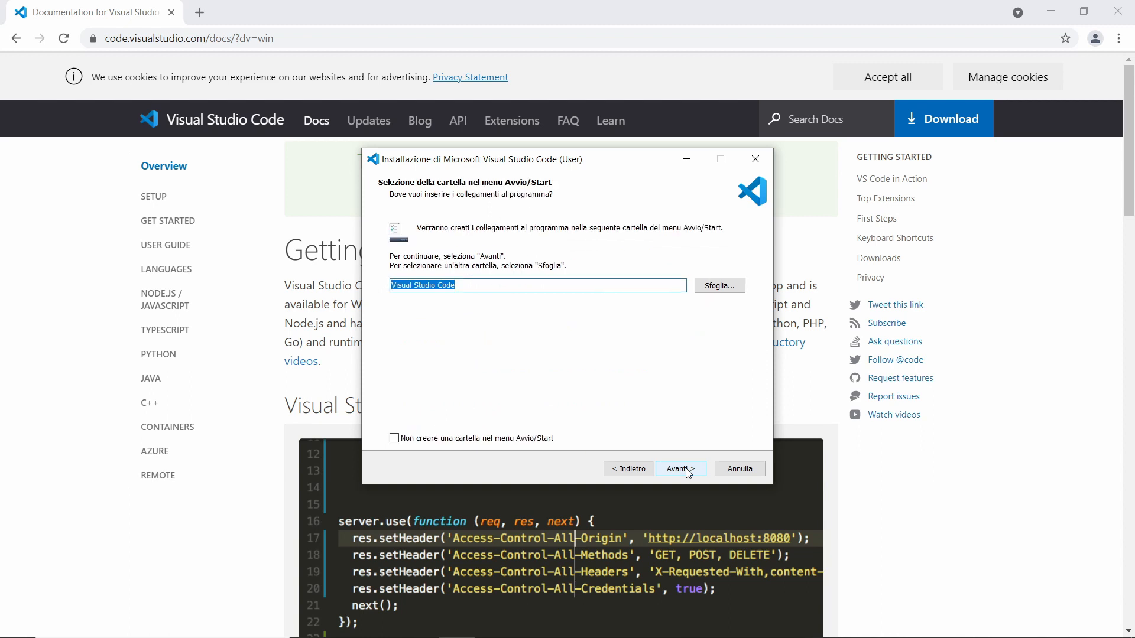
{"action": "left_click", "coordinate": [687, 472]}
{"action": "left_click", "coordinate": [683, 470]}
{"action": "left_click", "coordinate": [680, 469]}
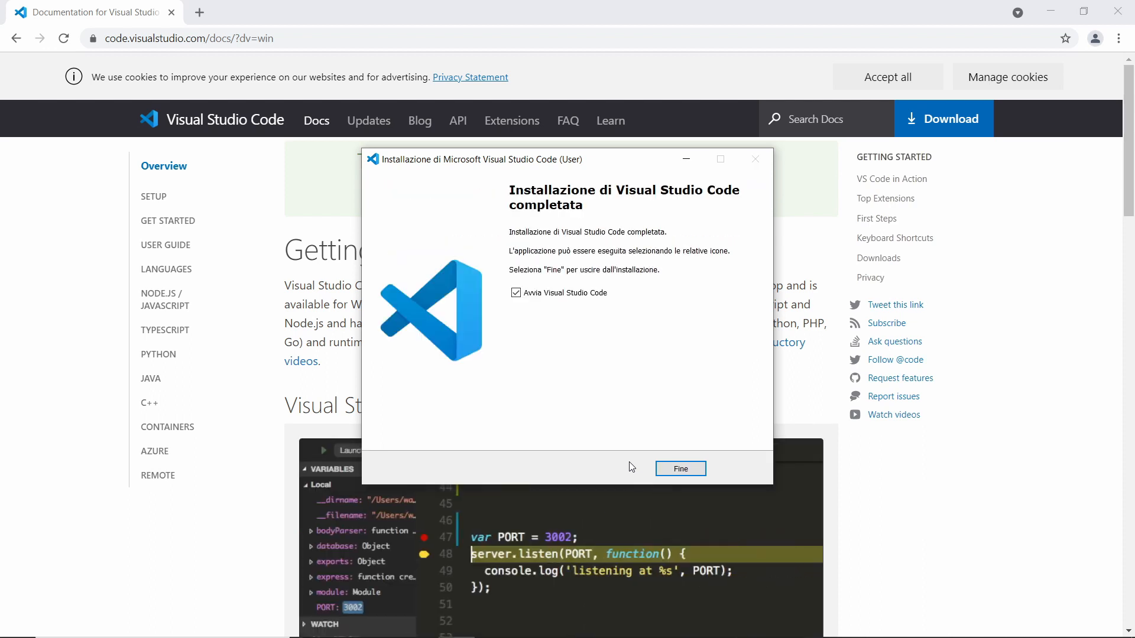
{"action": "left_click", "coordinate": [693, 467]}
{"action": "left_click", "coordinate": [895, 46]}
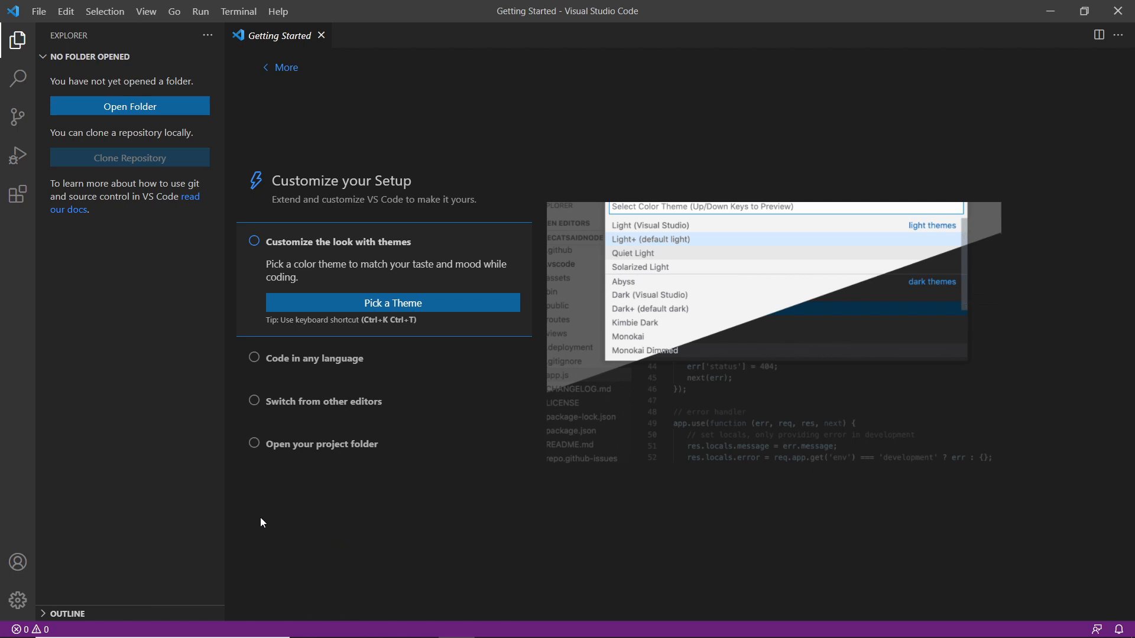
Find the PlatformIO IDE extension by searching the marketplace for platform, install it, and reload Visual Studio Code.
{"action": "left_click", "coordinate": [17, 194]}
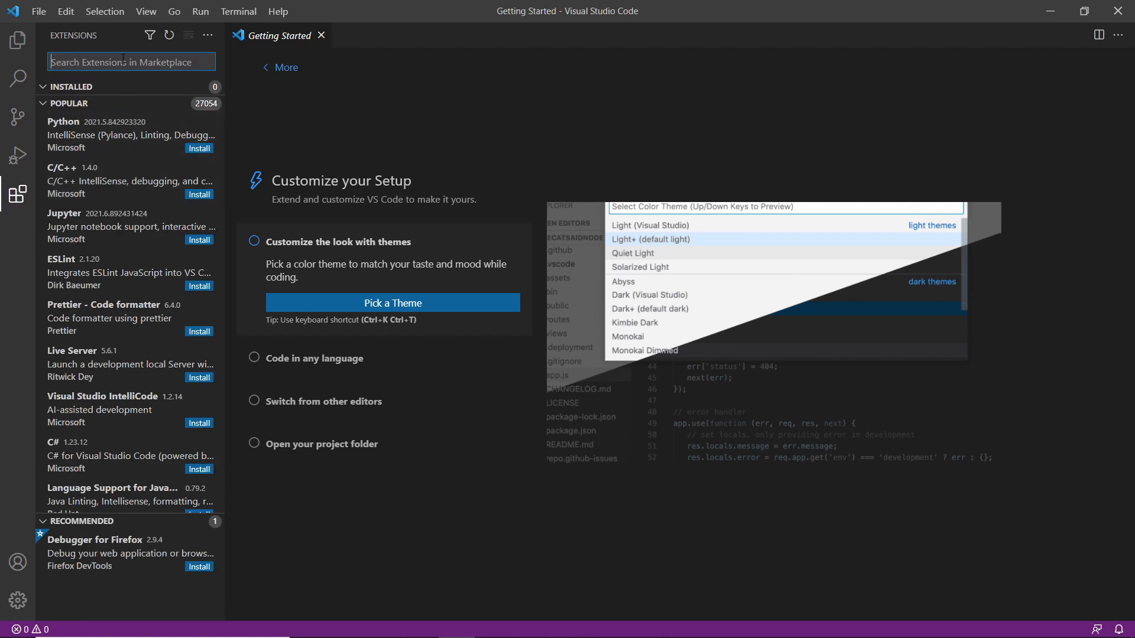
{"action": "type", "text": "platform"}
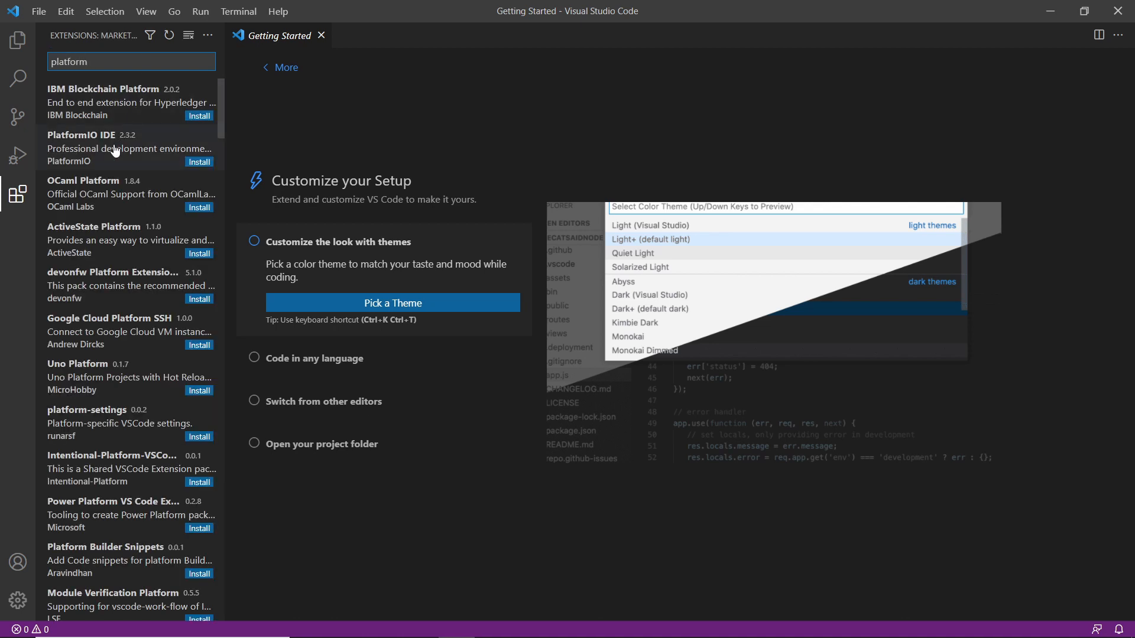
{"action": "left_click", "coordinate": [199, 162]}
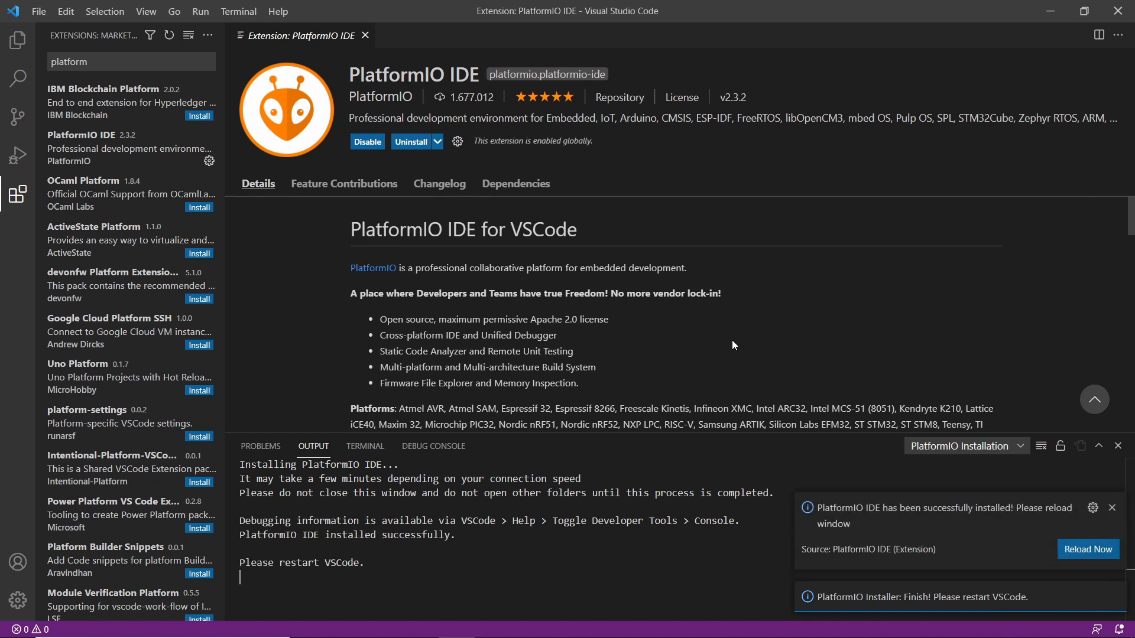
{"action": "left_click", "coordinate": [1089, 550]}
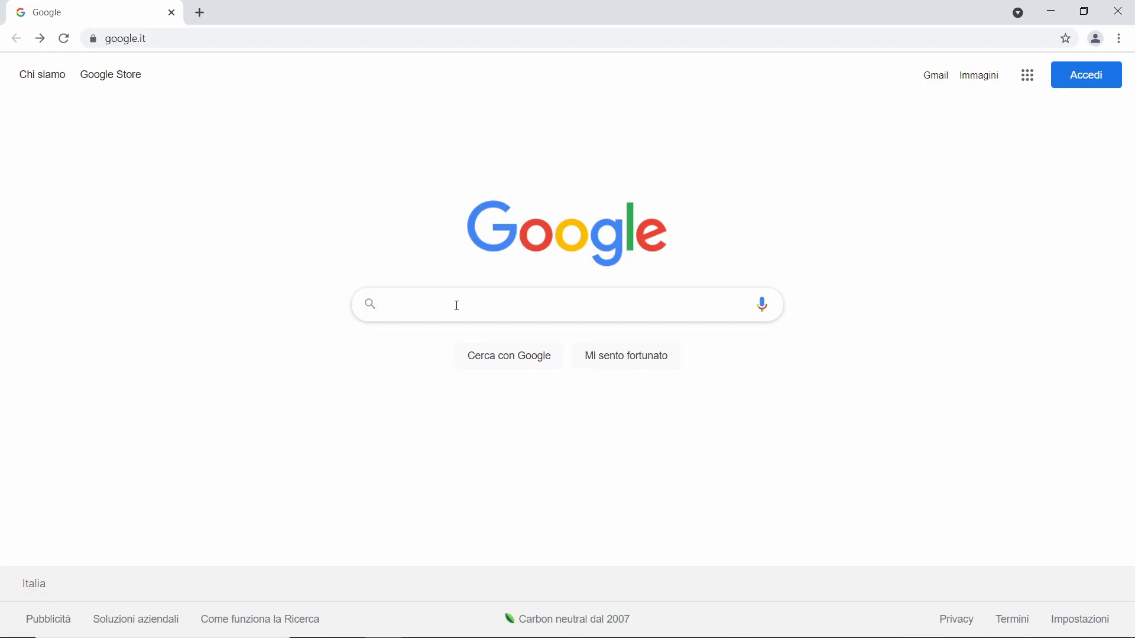
In the browser, search Google for github tasmota and open the arendst/Tasmota repository.
{"action": "type", "text": "githu"}
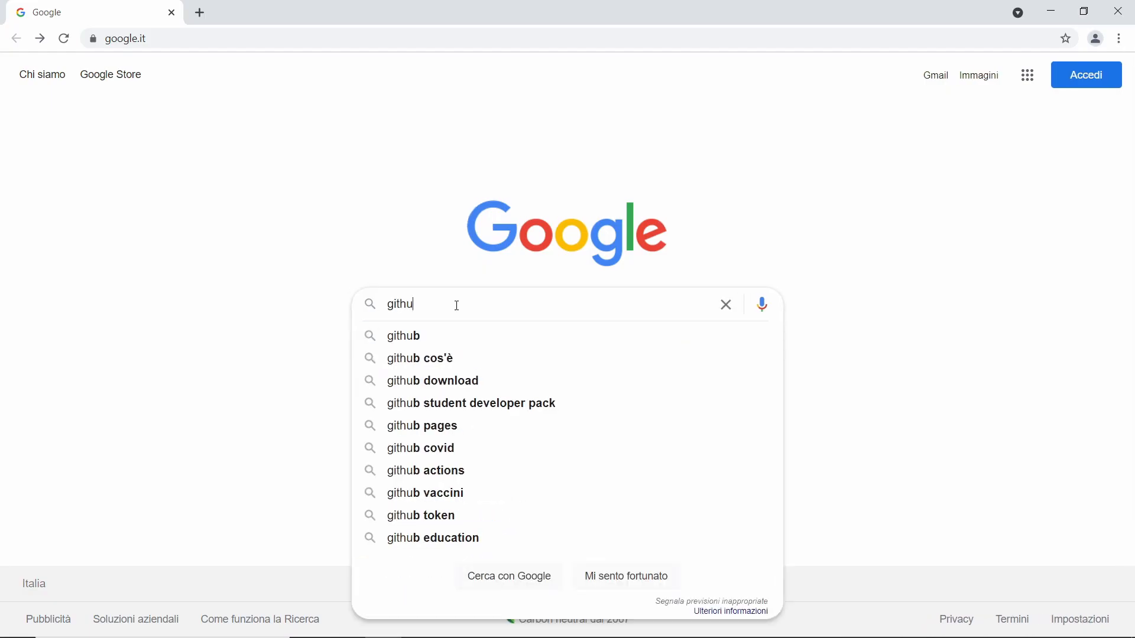
{"action": "type", "text": "b tasmota"}
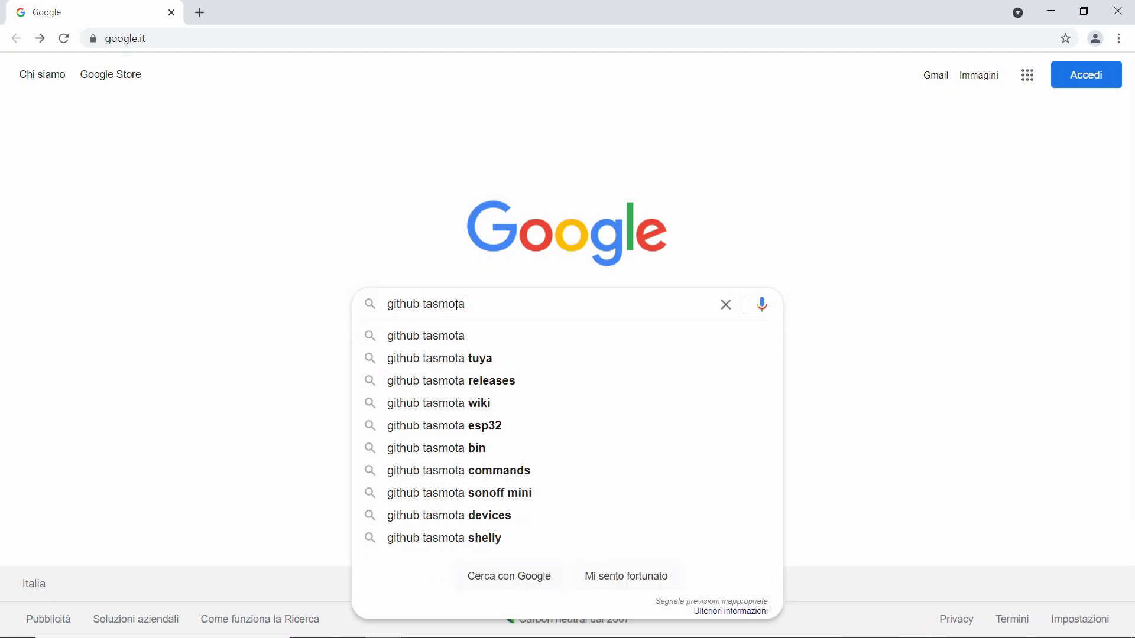
{"action": "key", "text": "Return"}
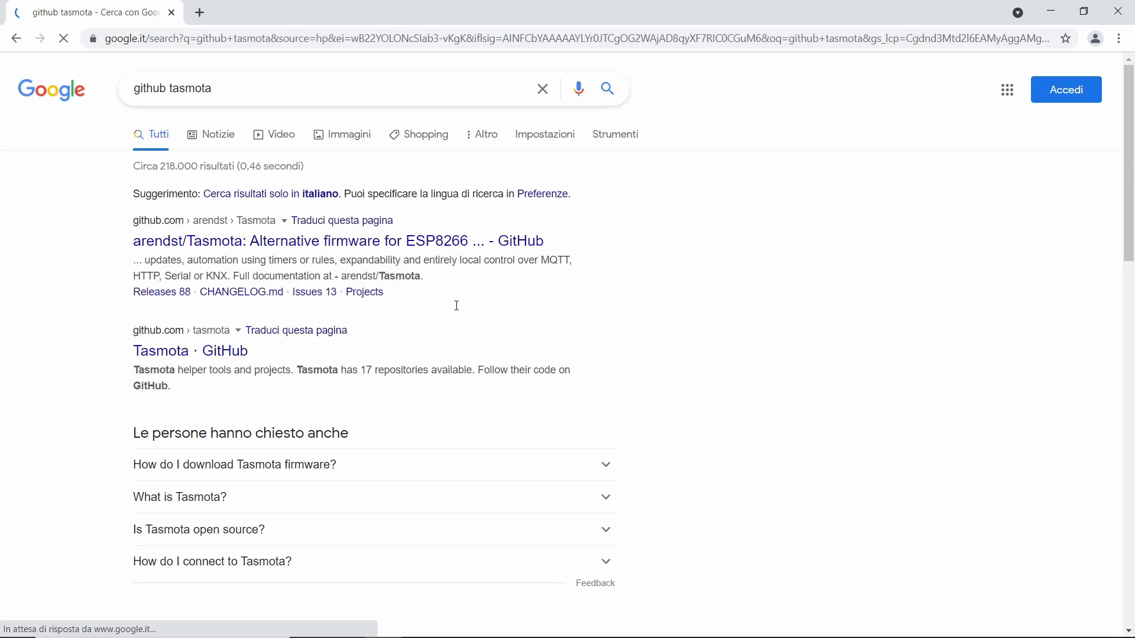
{"action": "left_click", "coordinate": [444, 244]}
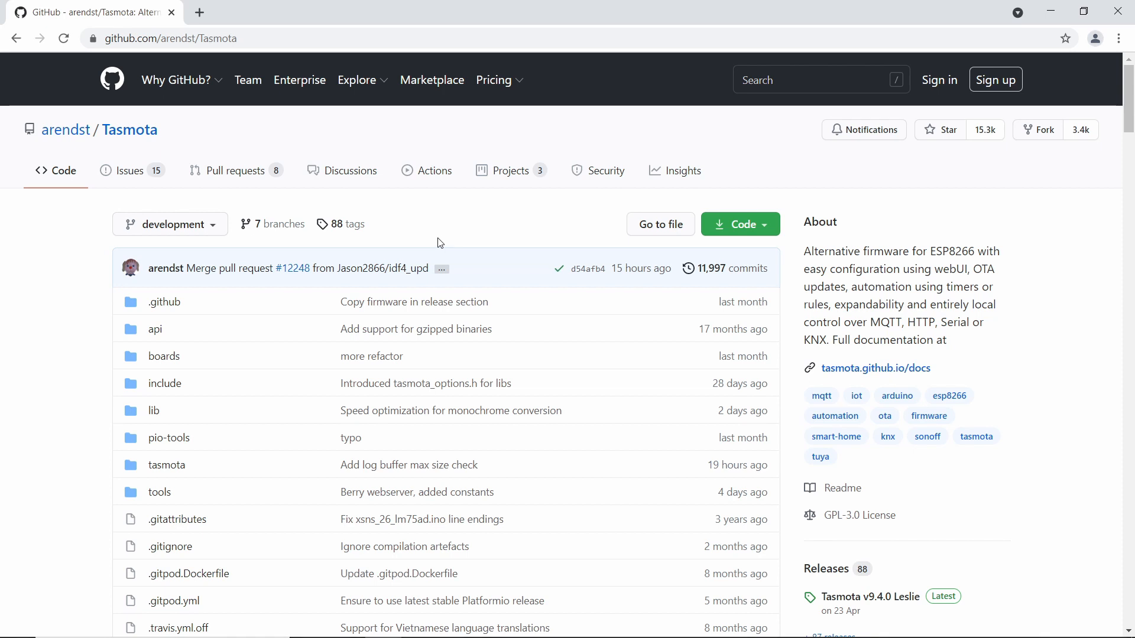
Switch the Tasmota repository to the master branch and download its source code as a ZIP archive.
{"action": "left_click", "coordinate": [208, 235]}
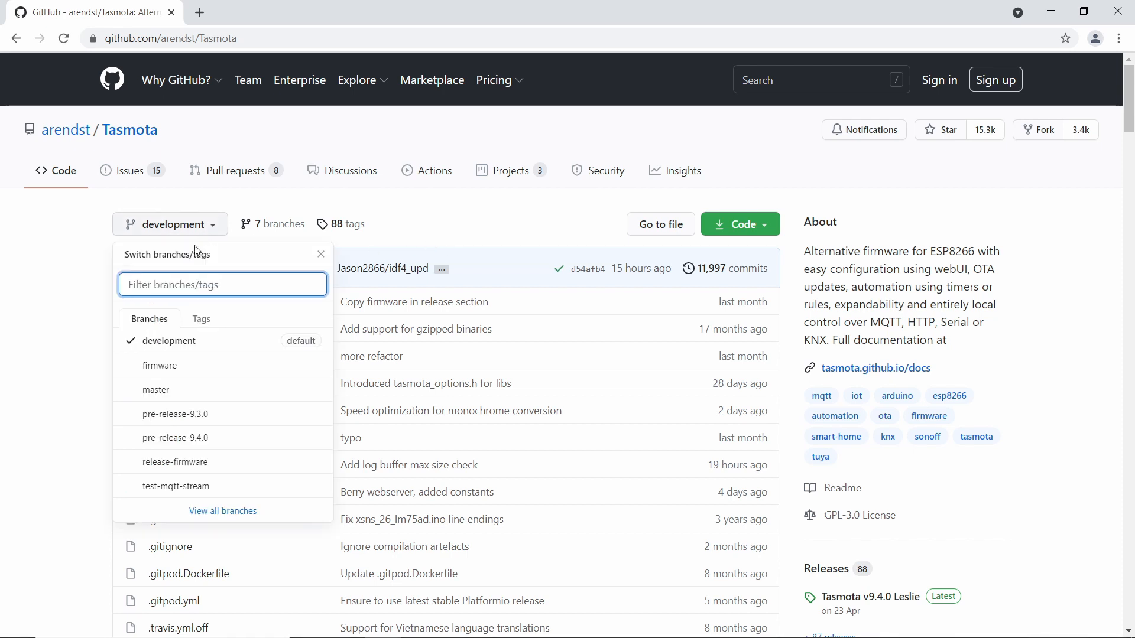
{"action": "left_click", "coordinate": [157, 395]}
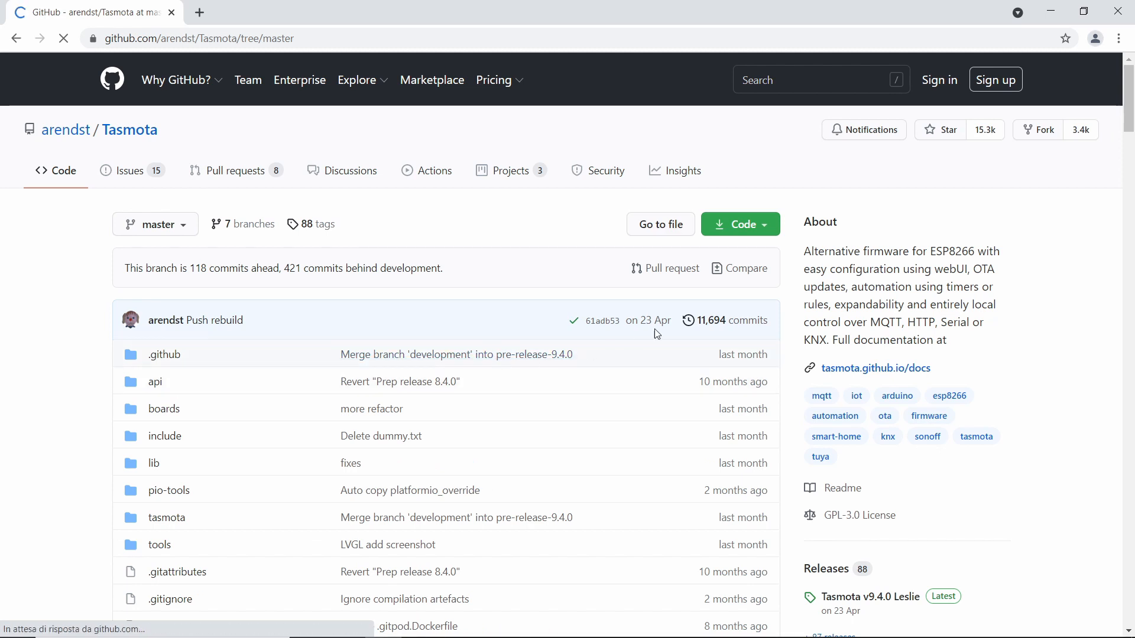
{"action": "left_click", "coordinate": [771, 233]}
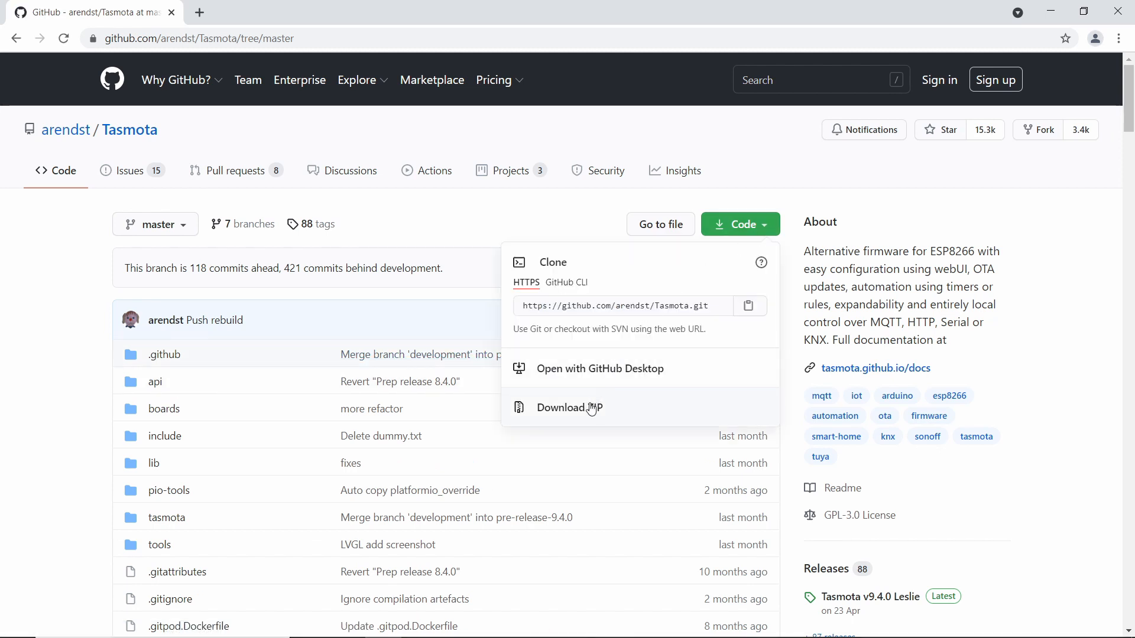
{"action": "left_click", "coordinate": [590, 416]}
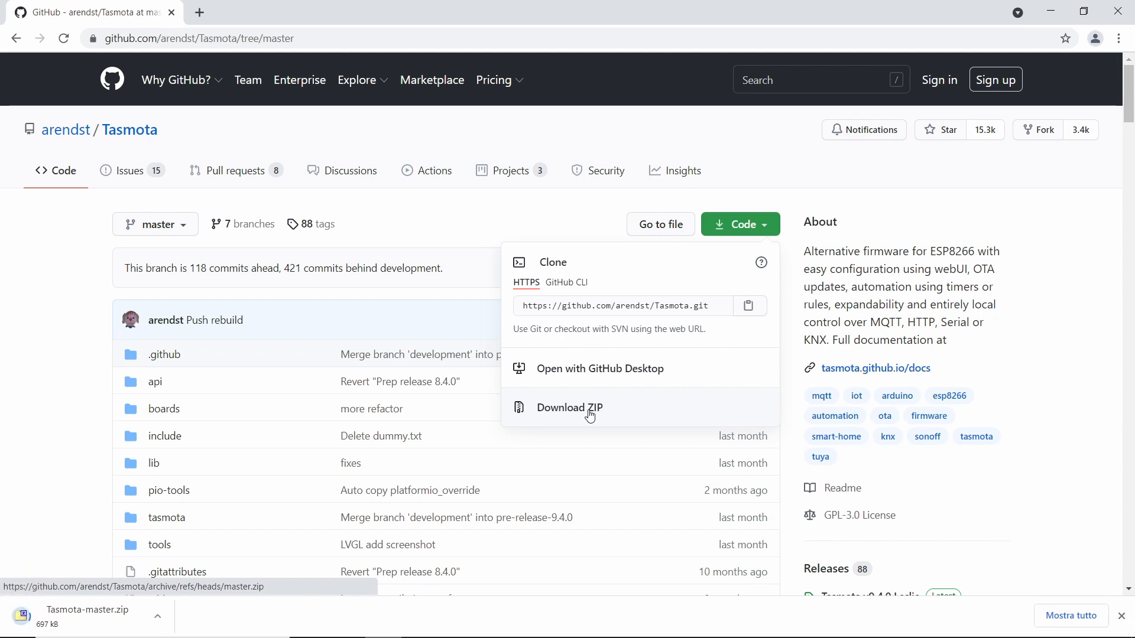
{"action": "left_click", "coordinate": [45, 451]}
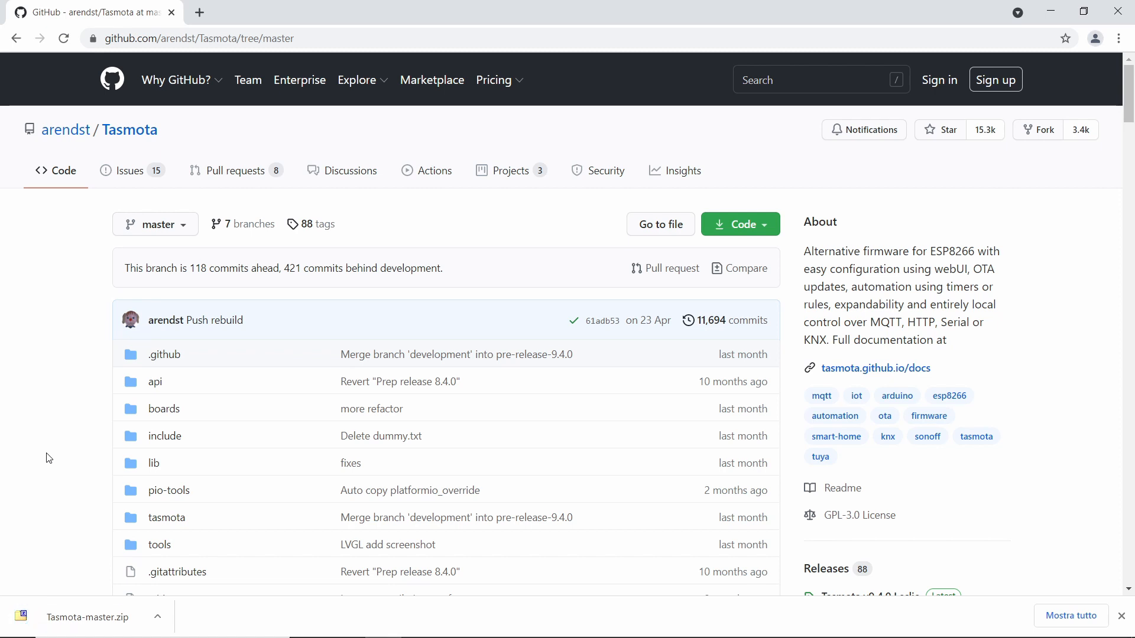
Extract Tasmota-master.zip in the Download folder with 7-Zip and open the extracted Tasmota-master folder.
{"action": "right_click", "coordinate": [80, 618]}
{"action": "left_click", "coordinate": [118, 581]}
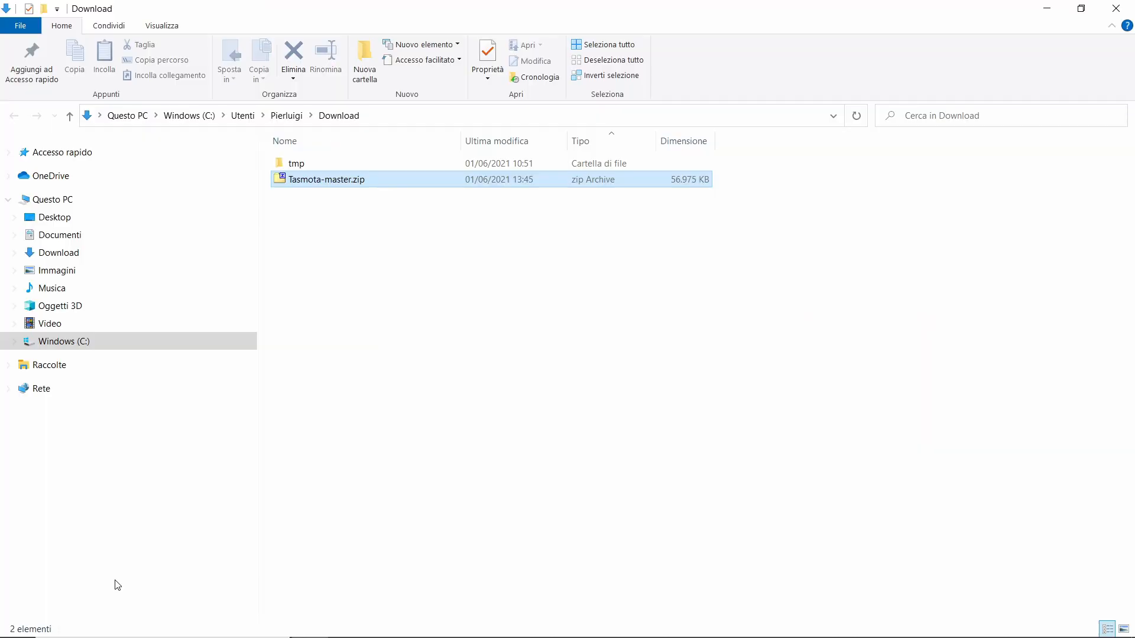
{"action": "left_click", "coordinate": [432, 466]}
{"action": "right_click", "coordinate": [340, 179]}
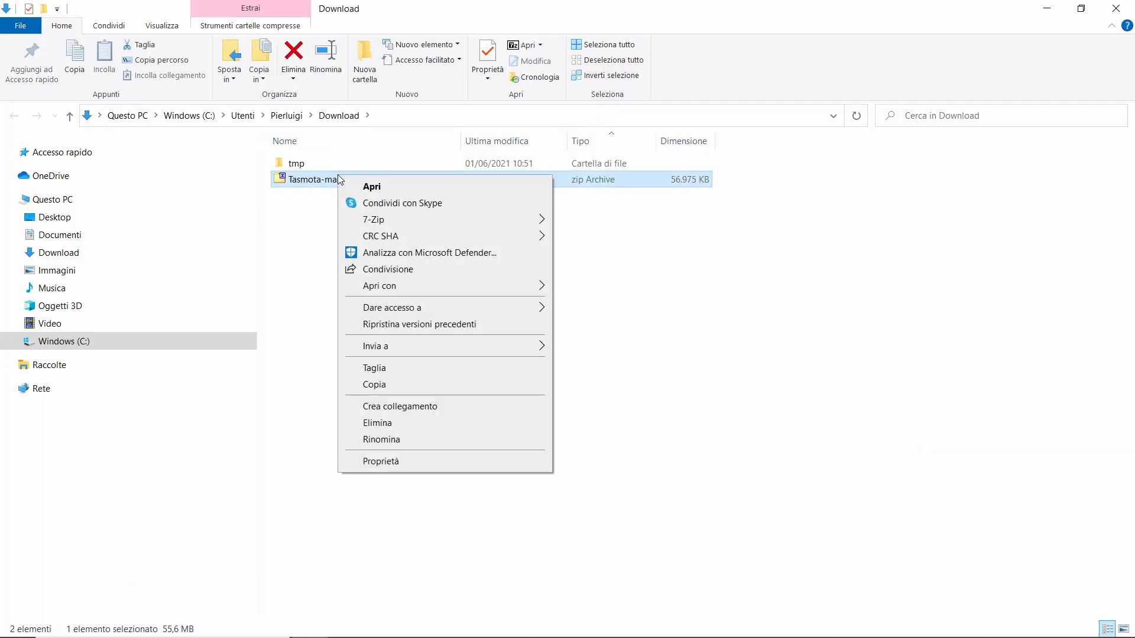
{"action": "mouse_move", "coordinate": [402, 219]}
{"action": "left_click", "coordinate": [635, 272]}
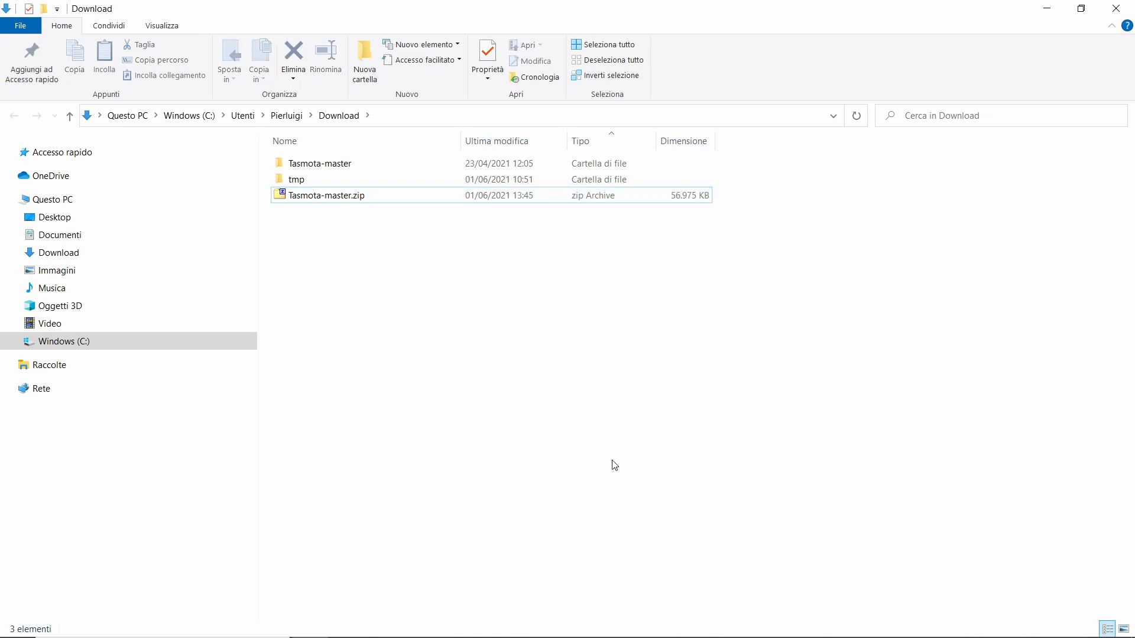
{"action": "double_click", "coordinate": [337, 164]}
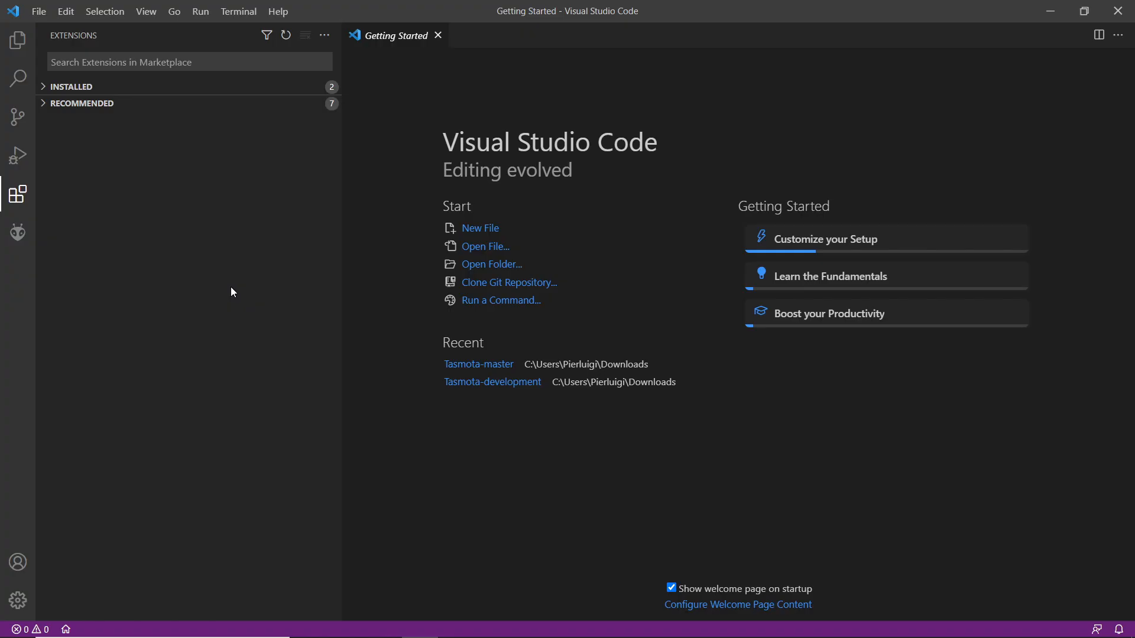
In Visual Studio Code, open the Tasmota-master folder from Download as the project and decline the PlatformIO rating request.
{"action": "left_click", "coordinate": [21, 42]}
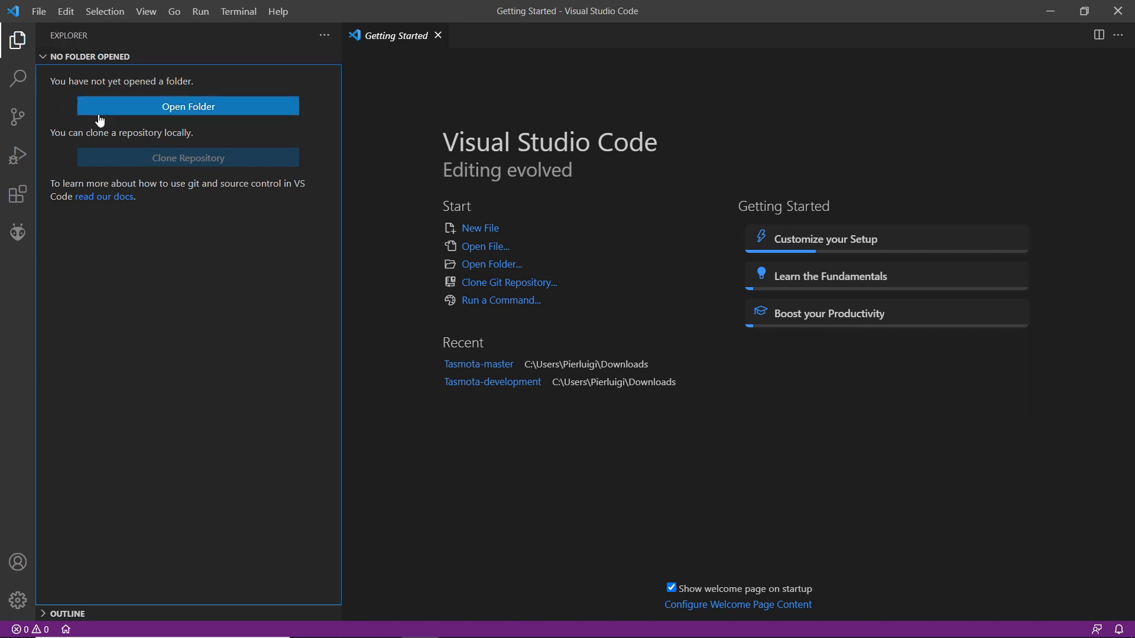
{"action": "left_click", "coordinate": [133, 106]}
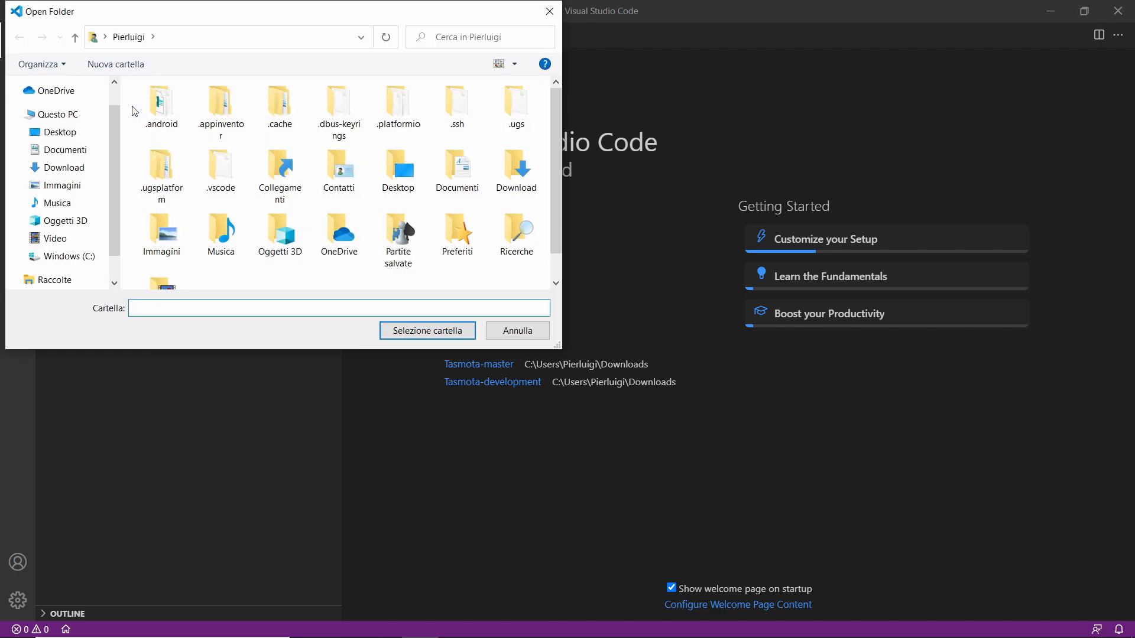
{"action": "left_click", "coordinate": [84, 167]}
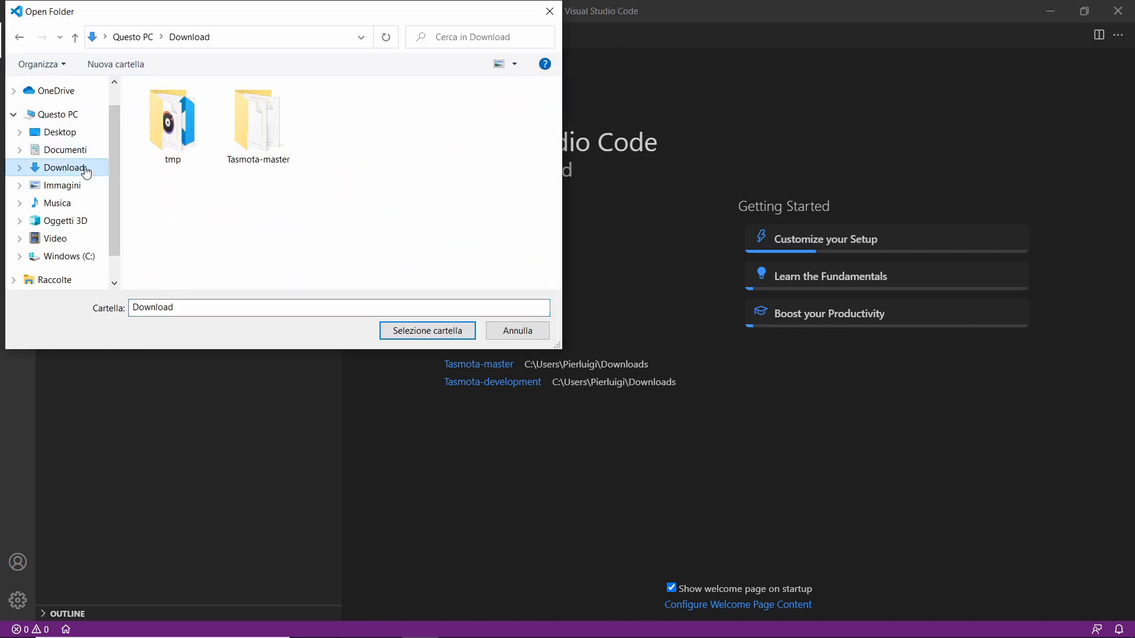
{"action": "double_click", "coordinate": [268, 129]}
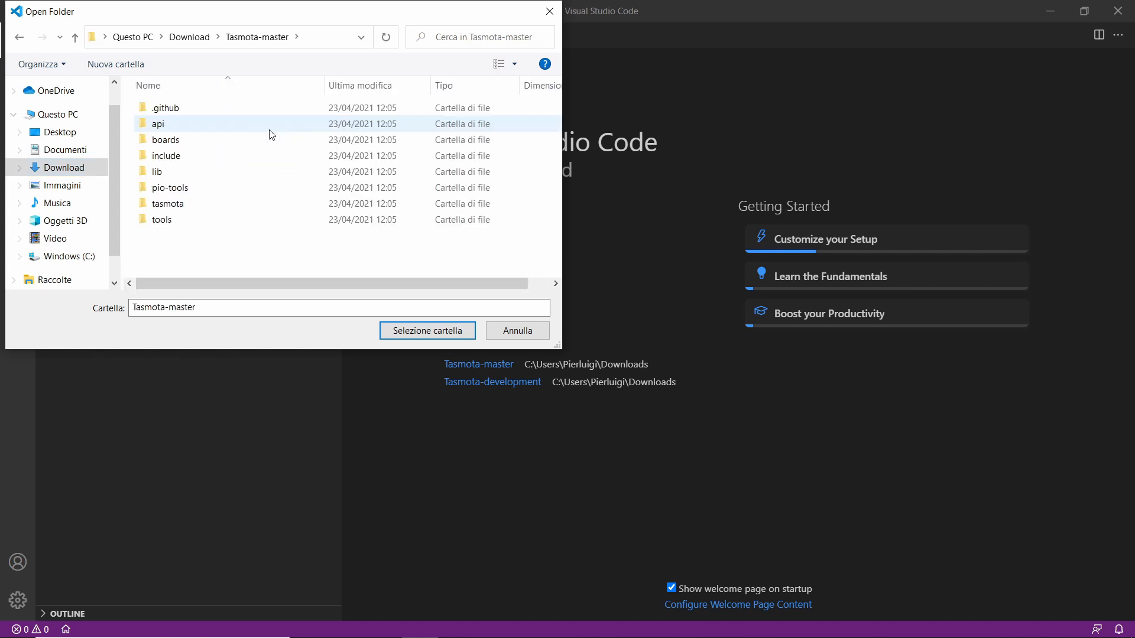
{"action": "left_click", "coordinate": [467, 334]}
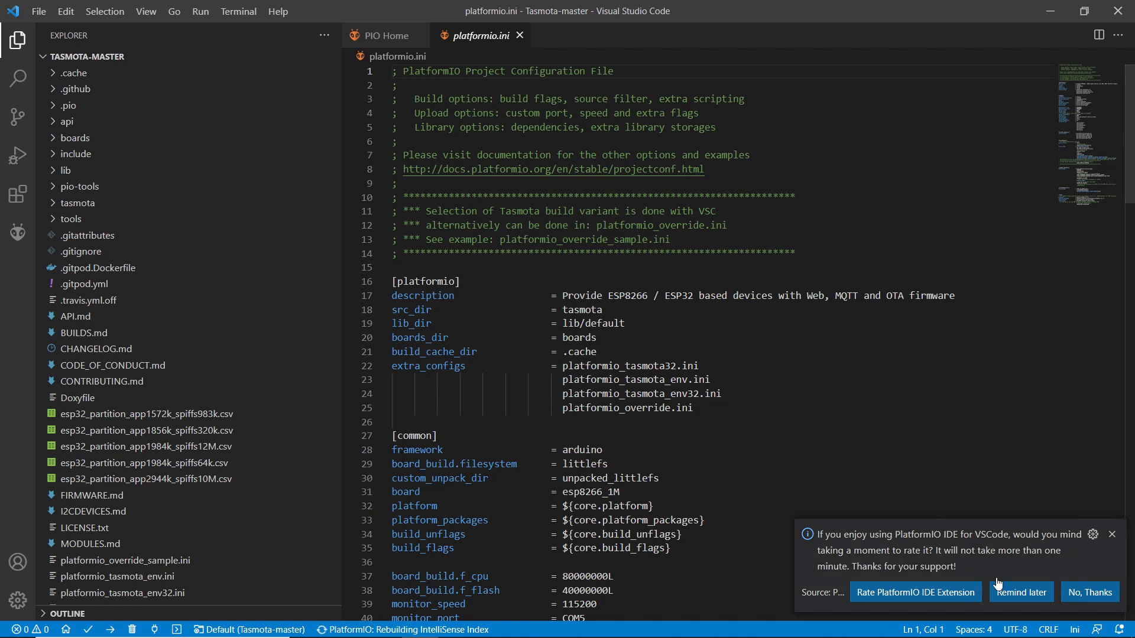
{"action": "left_click", "coordinate": [1090, 593]}
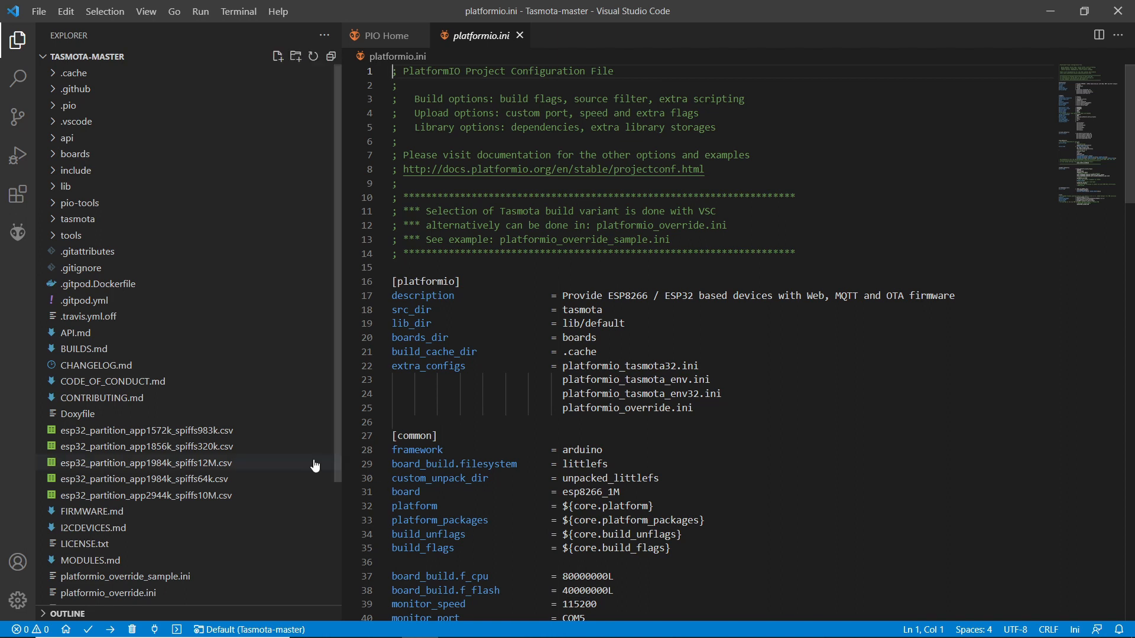
In platformio_override.ini, set upload_port to COM4 and save the file.
{"action": "scroll", "coordinate": [313, 469], "scroll_direction": "down", "scroll_amount": 3}
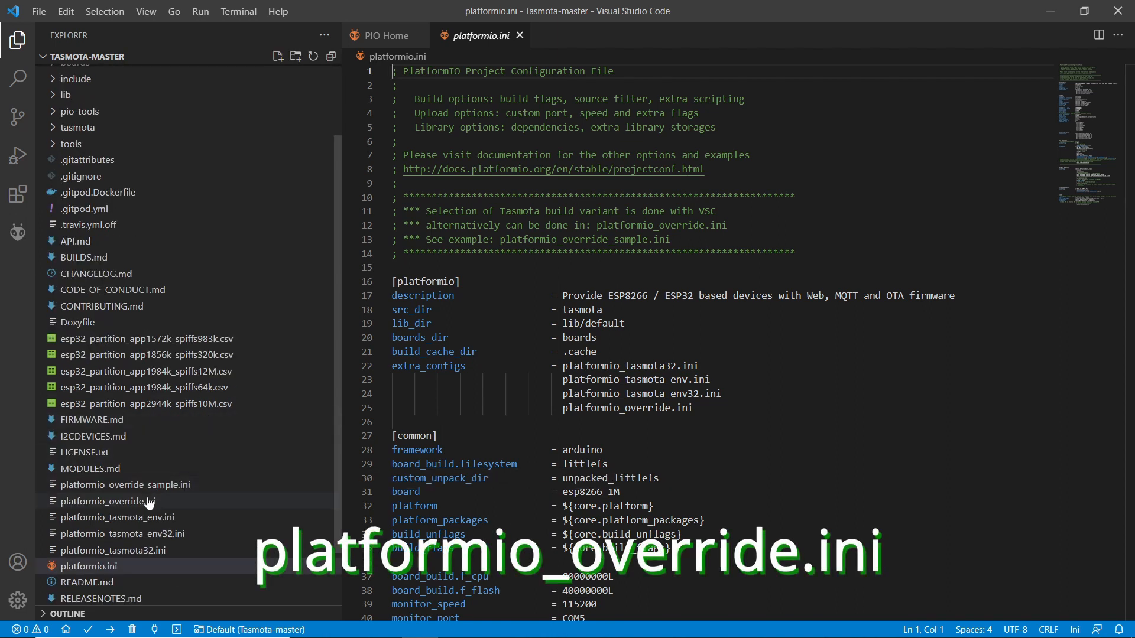
{"action": "left_click", "coordinate": [127, 507]}
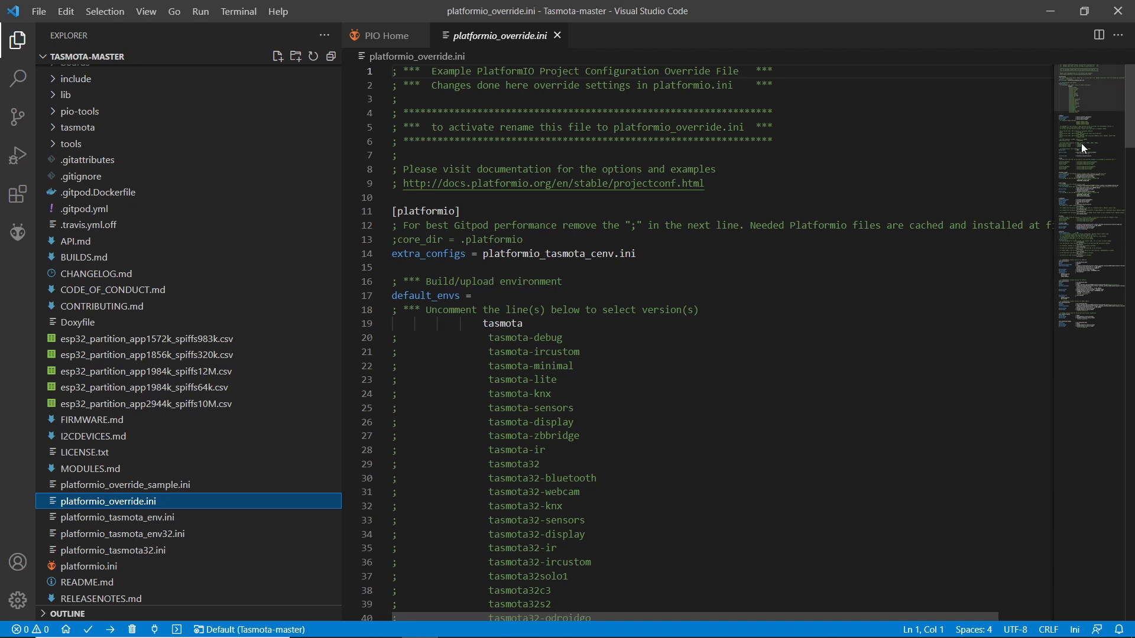
{"action": "left_click_drag", "start_coordinate": [1133, 123], "coordinate": [1125, 224]}
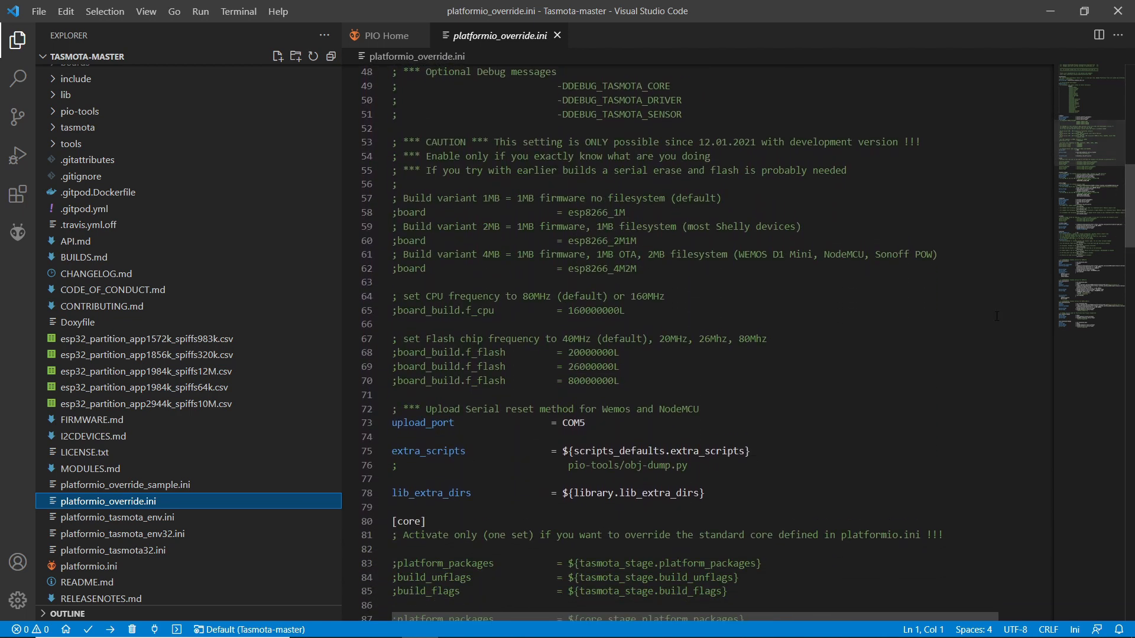
{"action": "left_click_drag", "start_coordinate": [392, 423], "coordinate": [597, 421]}
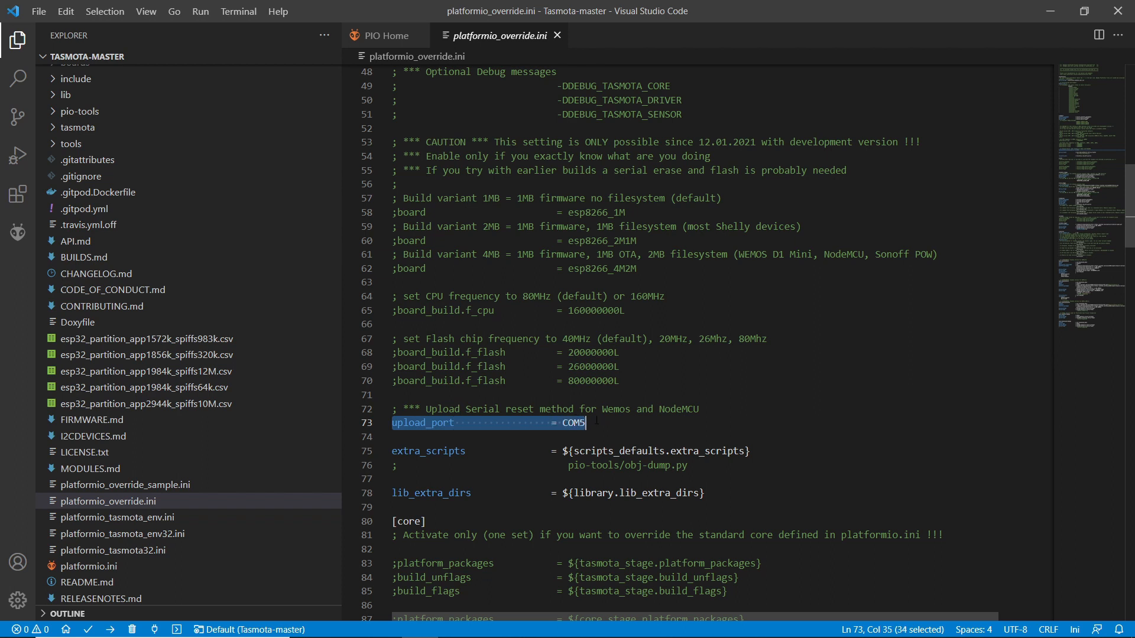
{"action": "left_click", "coordinate": [665, 428]}
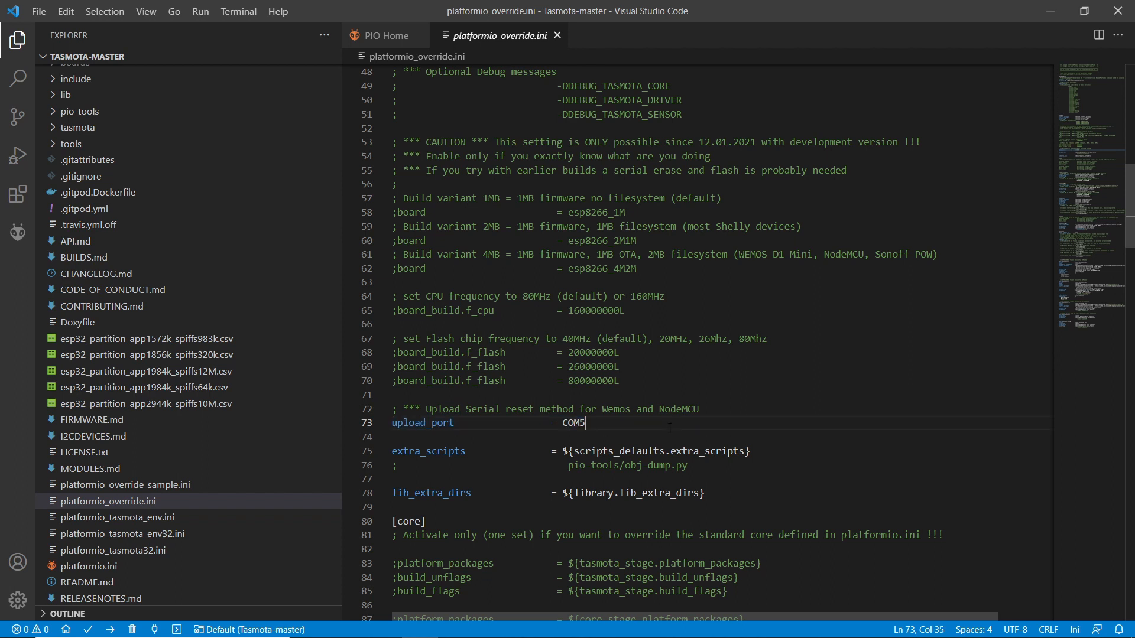
{"action": "left_click_drag", "start_coordinate": [580, 423], "coordinate": [604, 424]}
{"action": "type", "text": "4"}
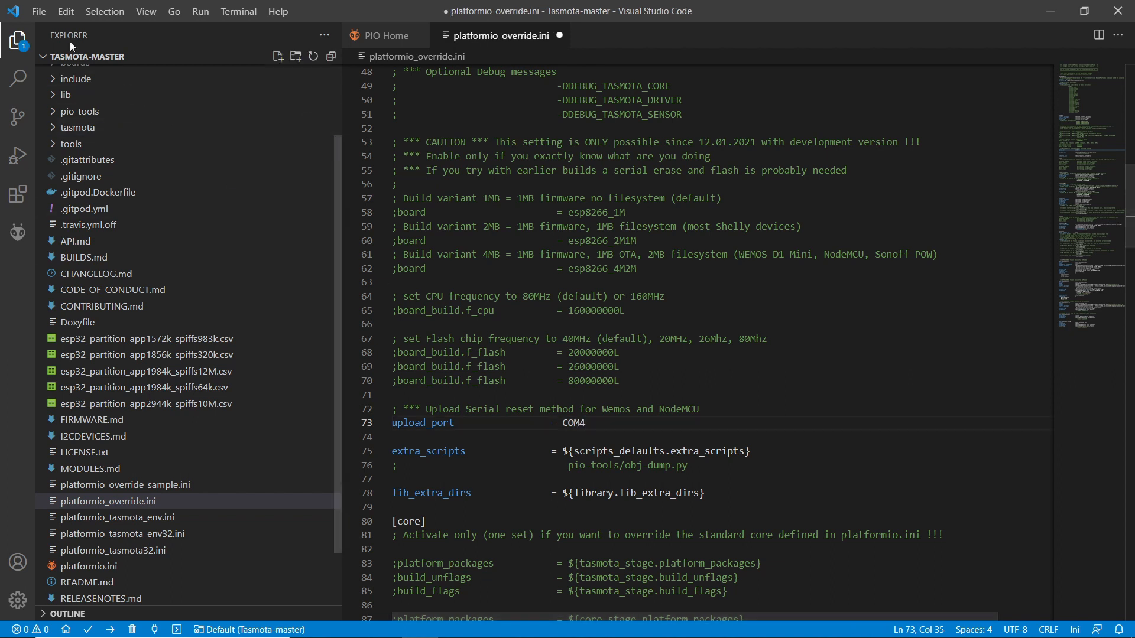
{"action": "left_click", "coordinate": [39, 12]}
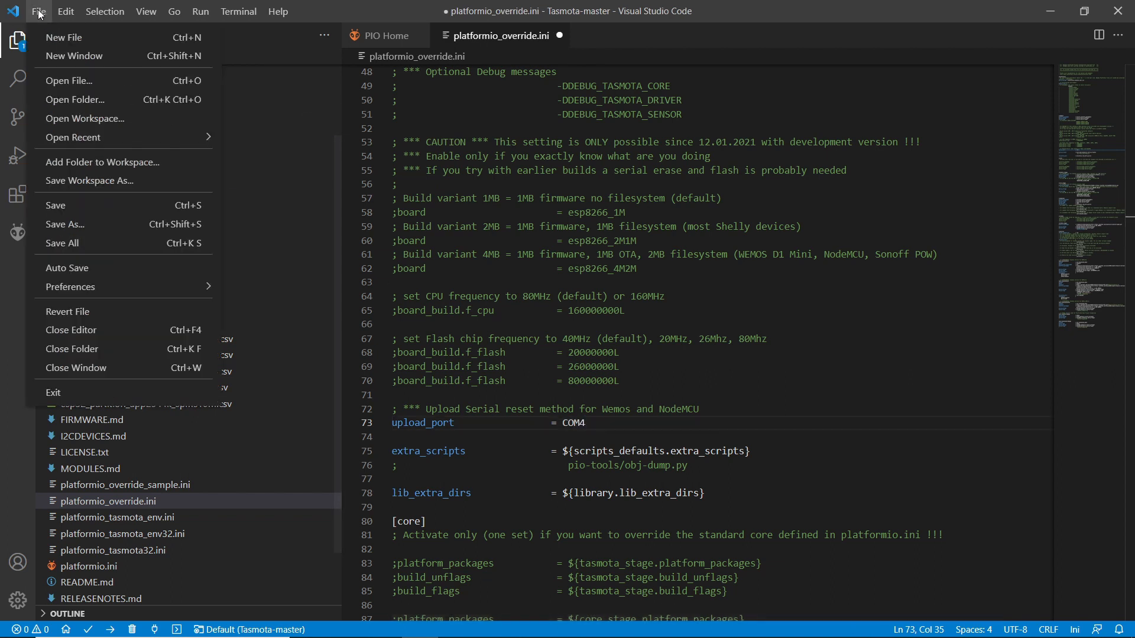
{"action": "left_click", "coordinate": [75, 205]}
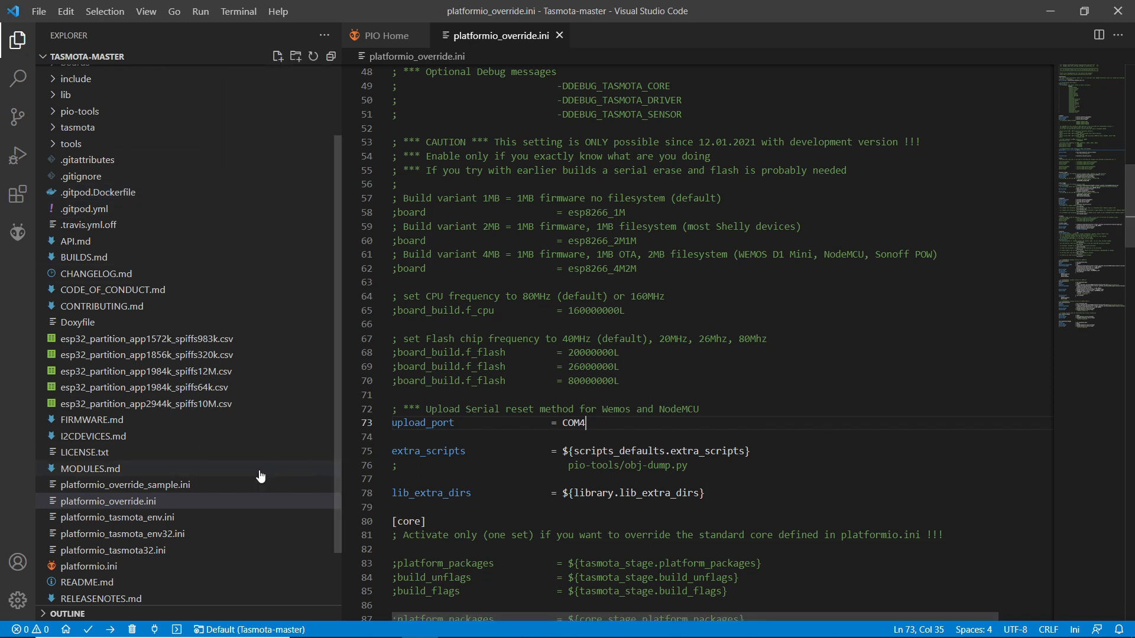
Try to save platformio_override_sample.ini under the name platformio_override.ini in the Tasmota-master folder.
{"action": "left_click", "coordinate": [158, 490]}
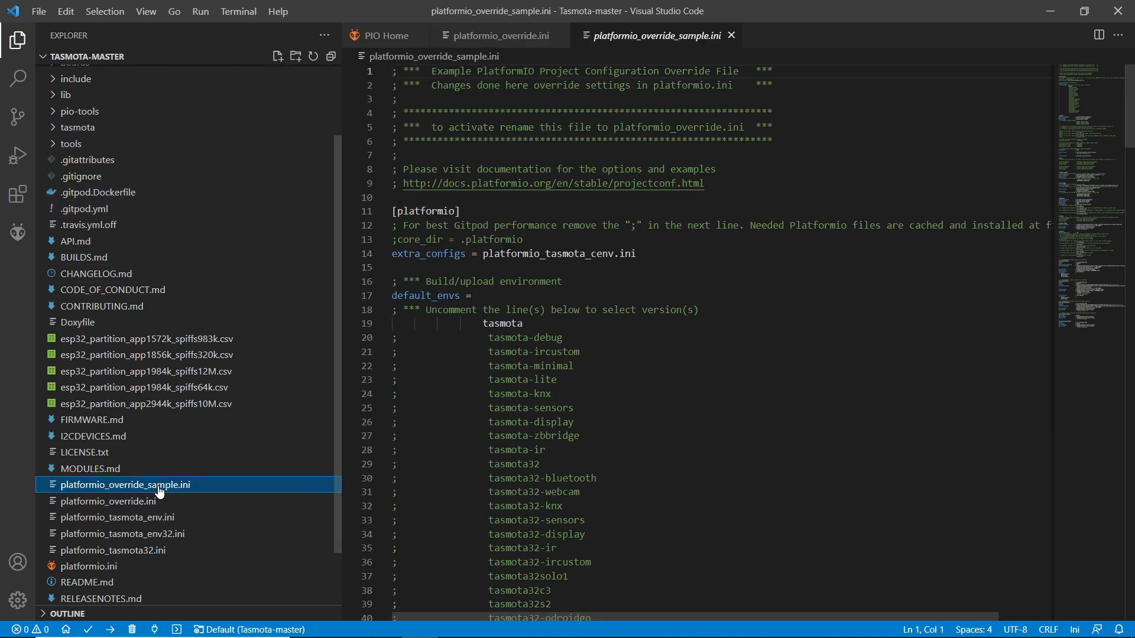
{"action": "left_click", "coordinate": [39, 11]}
{"action": "left_click", "coordinate": [90, 227]}
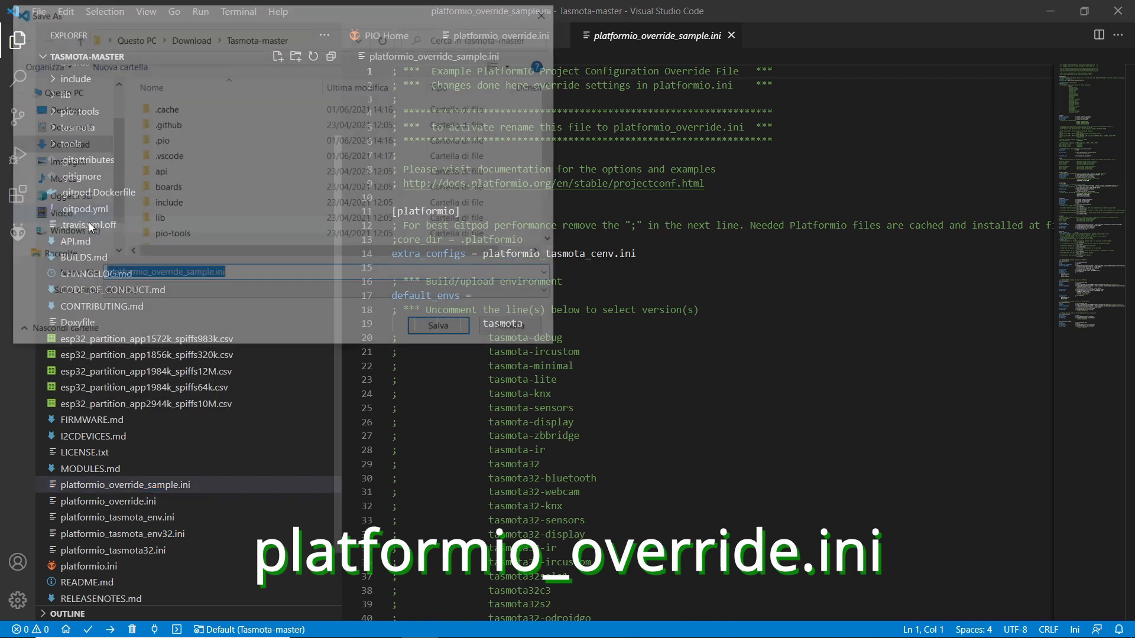
{"action": "left_click", "coordinate": [192, 275]}
{"action": "left_click_drag", "start_coordinate": [181, 275], "coordinate": [212, 275]}
{"action": "key", "text": "BackSpace"}
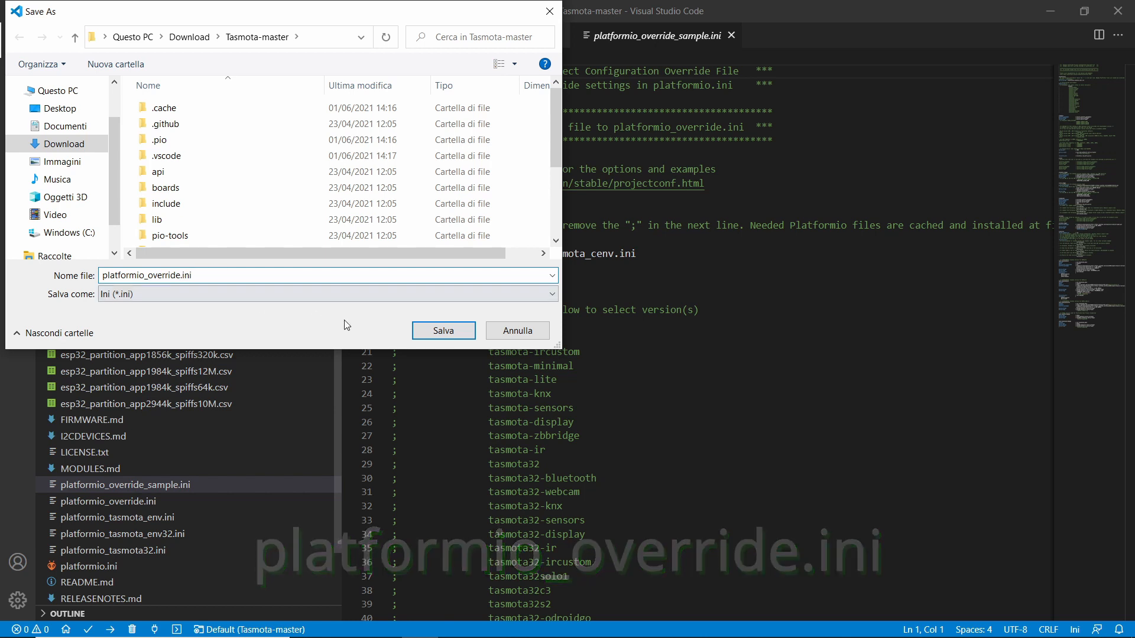
{"action": "left_click", "coordinate": [465, 330]}
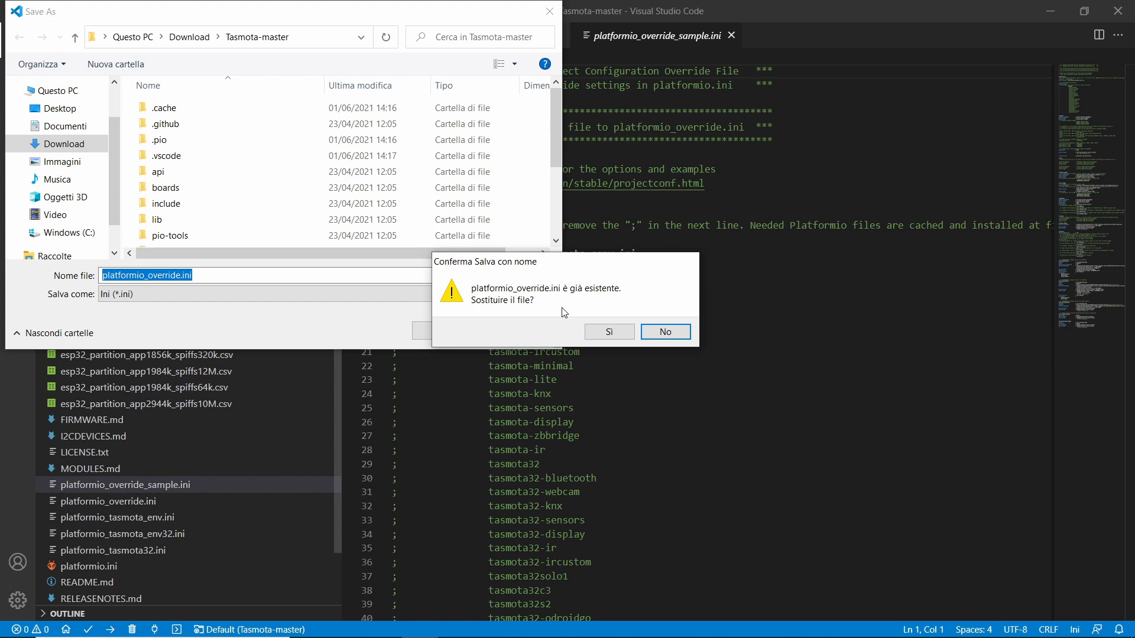
{"action": "left_click", "coordinate": [685, 334]}
{"action": "left_click", "coordinate": [534, 336]}
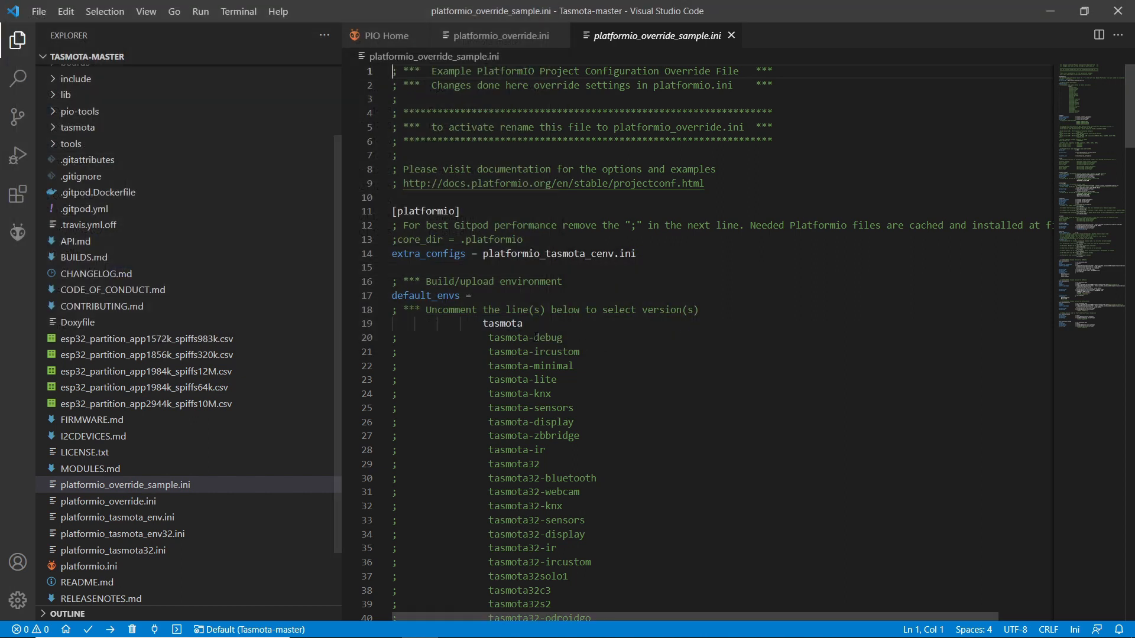
{"action": "left_click", "coordinate": [732, 36]}
Close platformio_override.ini and open user_config_override.h from the tasmota folder.
{"action": "left_click", "coordinate": [559, 36]}
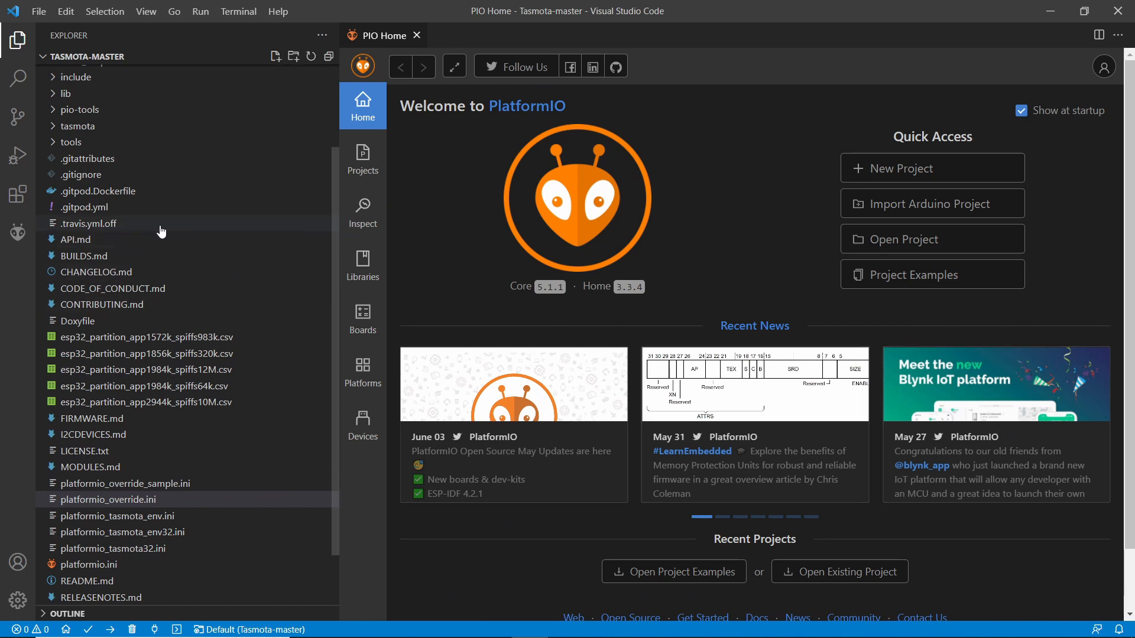
{"action": "left_click", "coordinate": [53, 127]}
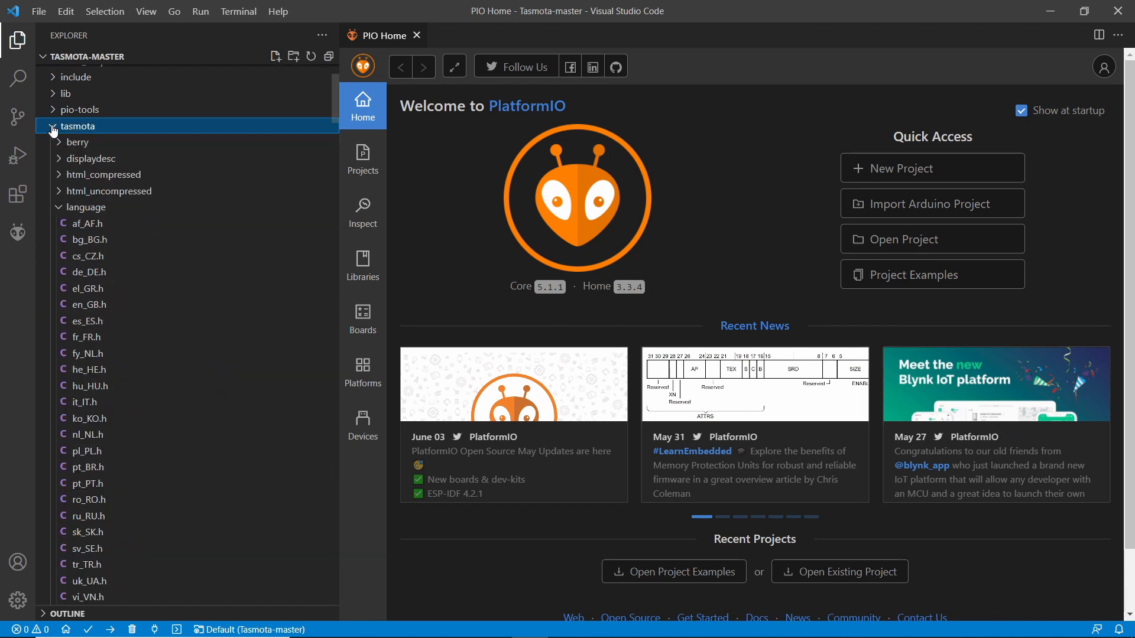
{"action": "left_click_drag", "start_coordinate": [335, 98], "coordinate": [332, 178]}
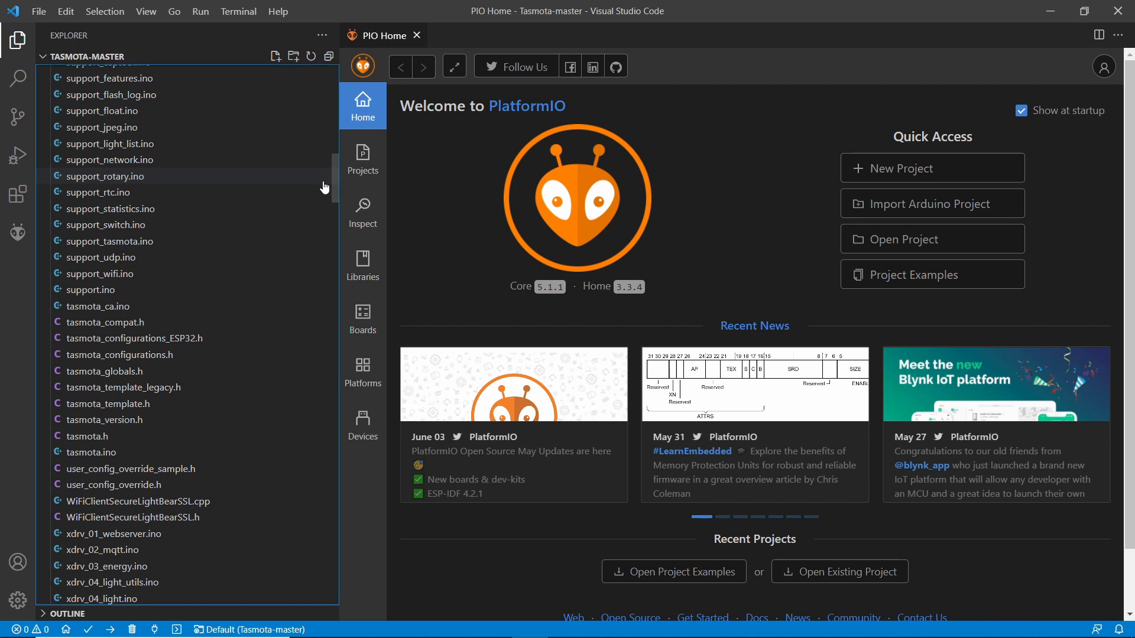
{"action": "left_click", "coordinate": [149, 490]}
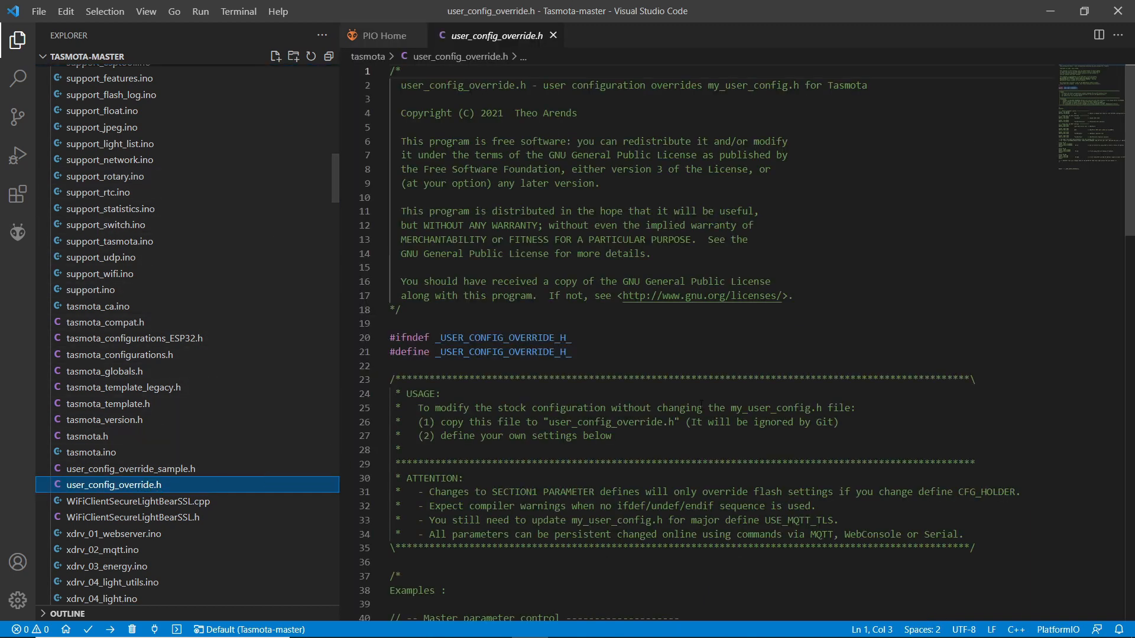
Above the final #endif of user_config_override.h, add an #ifndef block that defines USE_I2C and close it with #endif.
{"action": "left_click_drag", "start_coordinate": [1127, 173], "coordinate": [1102, 489]}
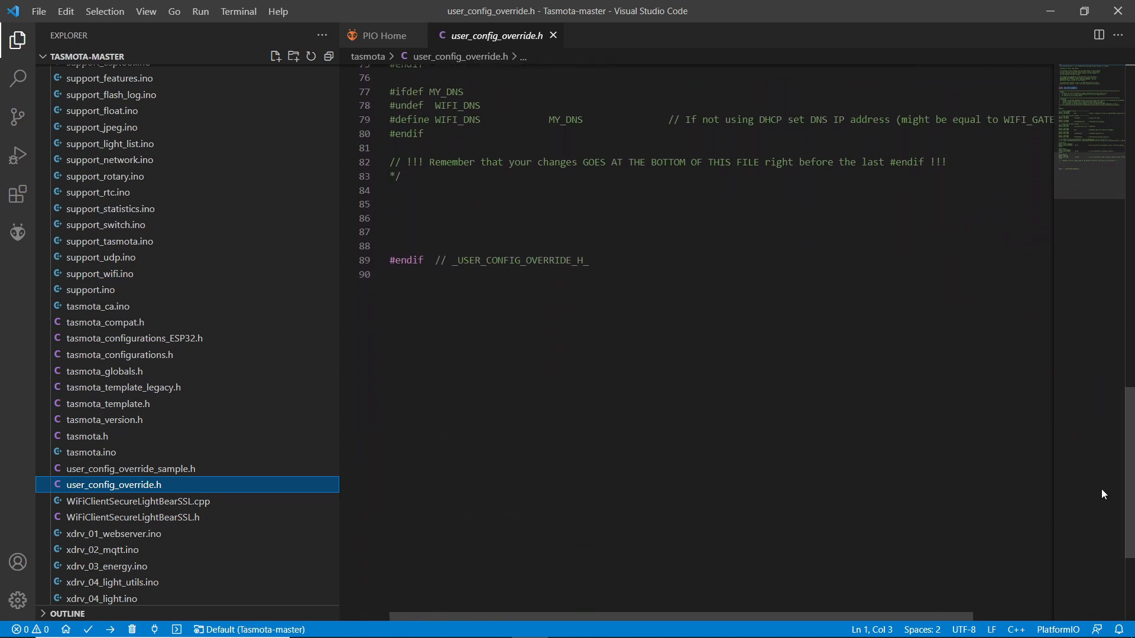
{"action": "left_click", "coordinate": [404, 202]}
{"action": "type", "text": "#ifn"}
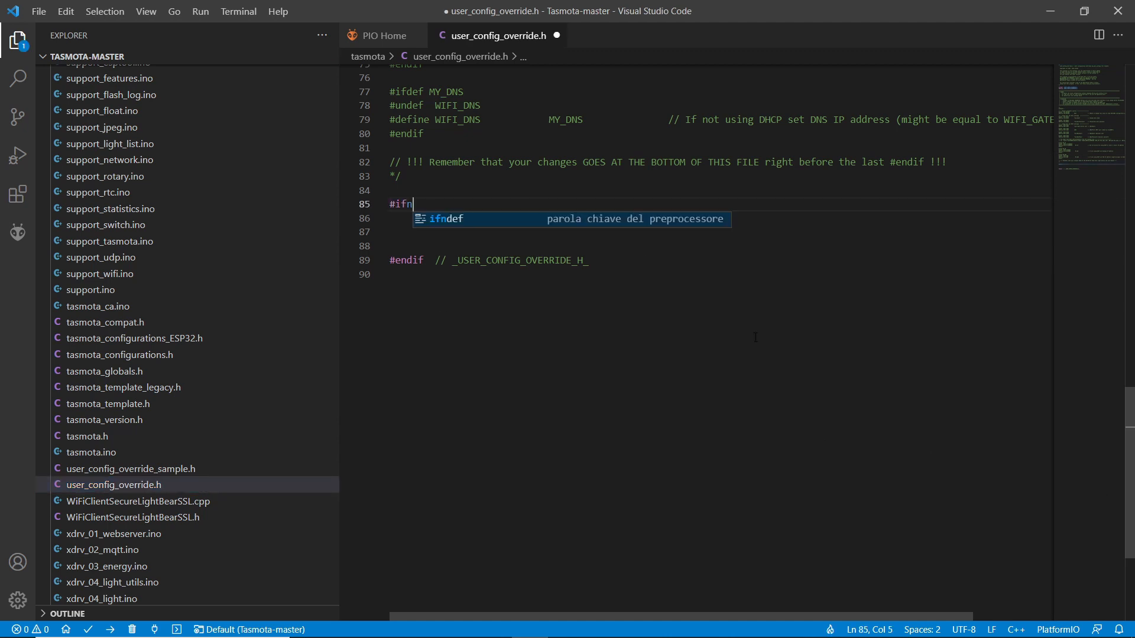
{"action": "type", "text": "def USE_I2C"}
{"action": "key", "text": "Return"}
{"action": "type", "text": "#define USE_I2C"}
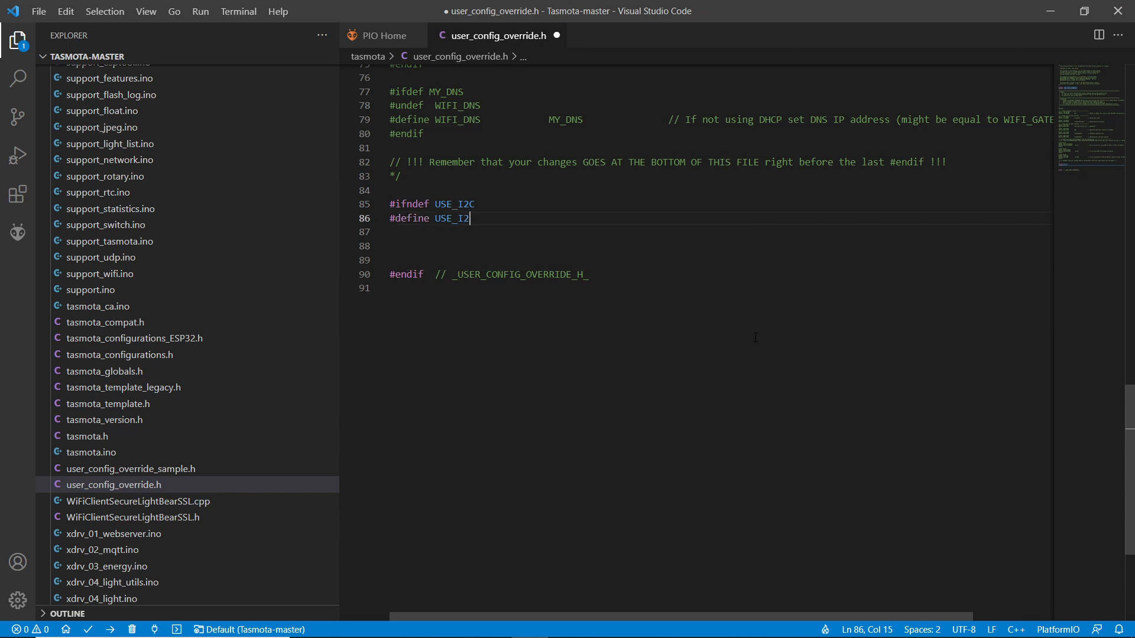
{"action": "key", "text": "Return"}
{"action": "type", "text": "#endif"}
{"action": "key", "text": "Return"}
{"action": "key", "text": "Return"}
Below the USE_I2C block, add an #ifndef block that defines USE_BMP and close it with #endif.
{"action": "type", "text": "#ifndef USE"}
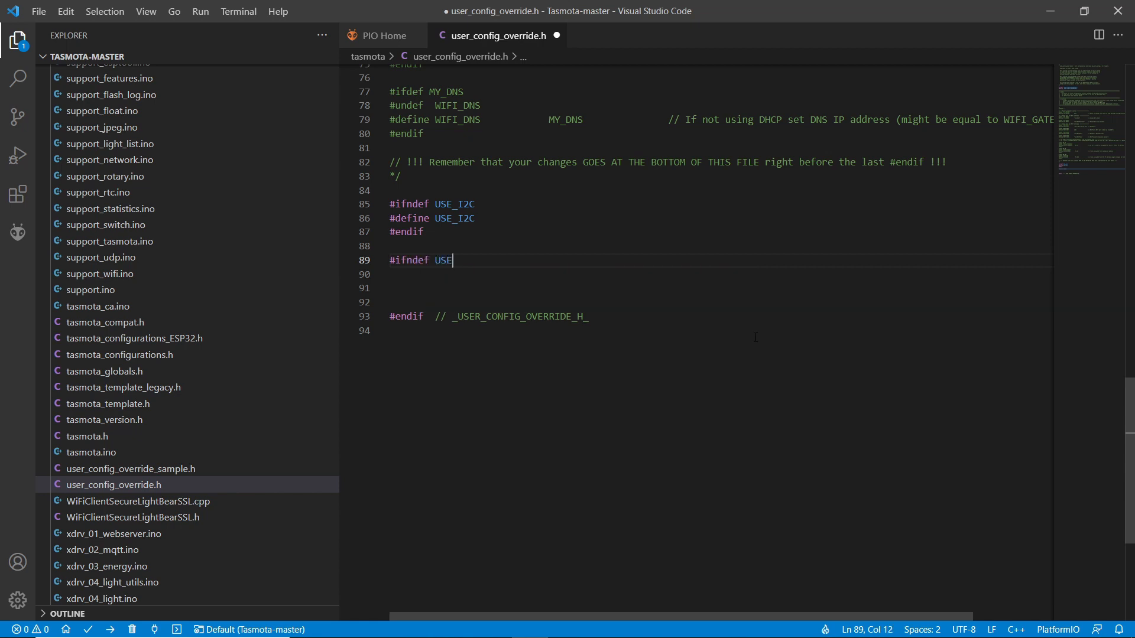
{"action": "type", "text": "_BMP"}
{"action": "key", "text": "Return"}
{"action": "type", "text": "#define "}
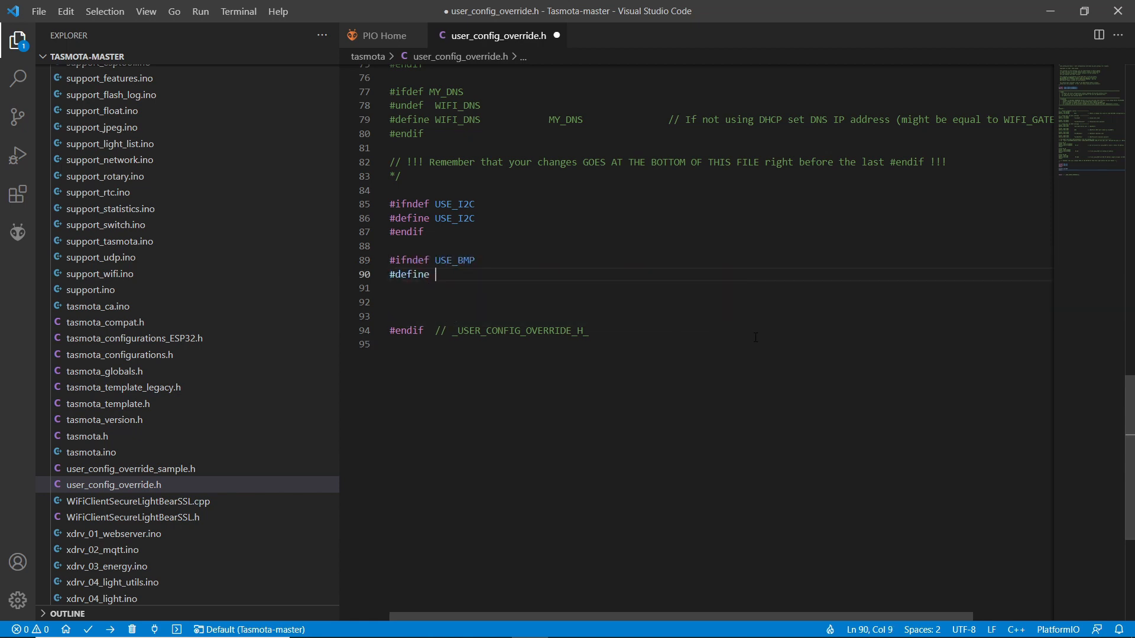
{"action": "type", "text": "USE_BMP"}
{"action": "key", "text": "Return"}
{"action": "type", "text": "#endif"}
{"action": "key", "text": "Return"}
Below the USE_BMP block, add an #ifndef block that defines USE_DISPLAY and close it with #endif.
{"action": "key", "text": "Return"}
{"action": "type", "text": "#ifndef"}
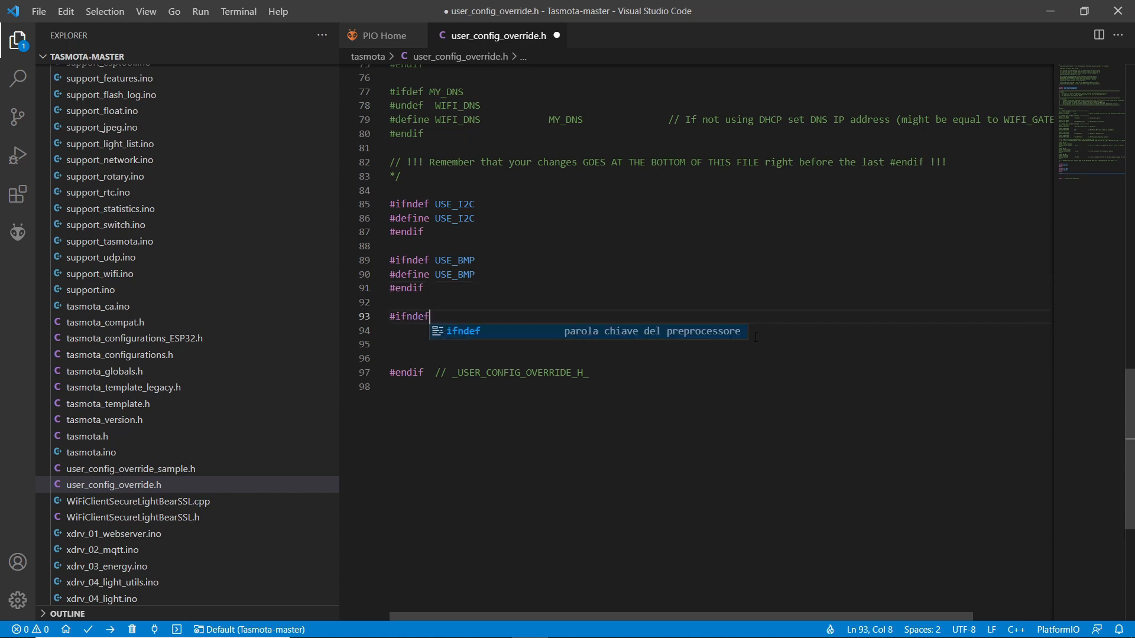
{"action": "type", "text": " USE_DISPLAY"}
{"action": "key", "text": "Return"}
{"action": "type", "text": "#defin"}
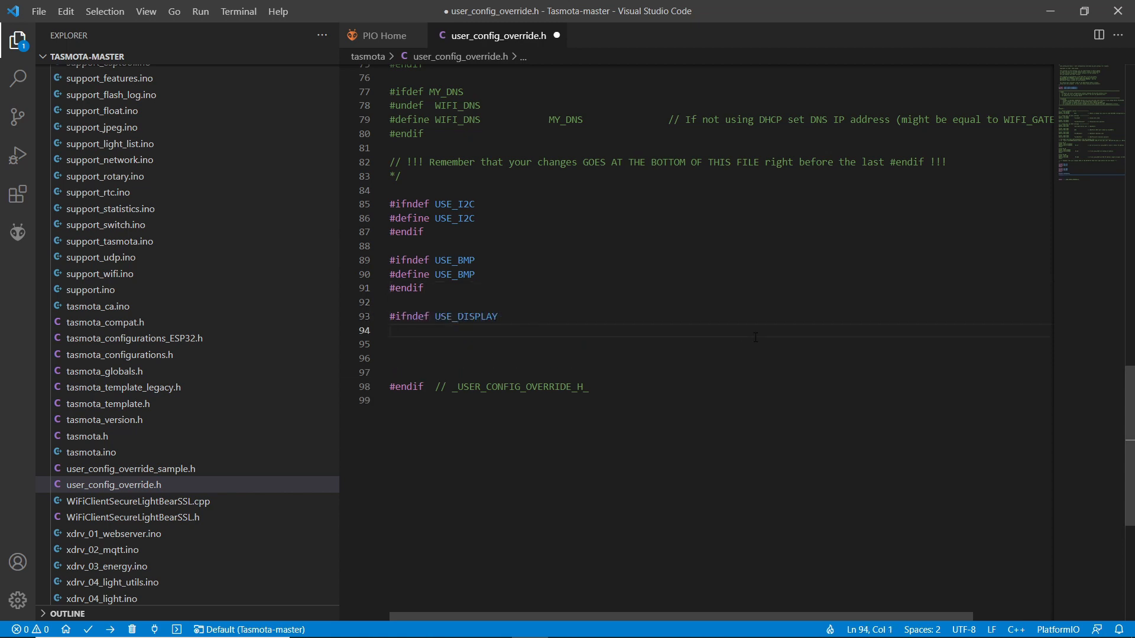
{"action": "type", "text": "e USE_DISPLAY"}
{"action": "key", "text": "Return"}
{"action": "type", "text": "#endif"}
{"action": "key", "text": "Return"}
{"action": "key", "text": "Return"}
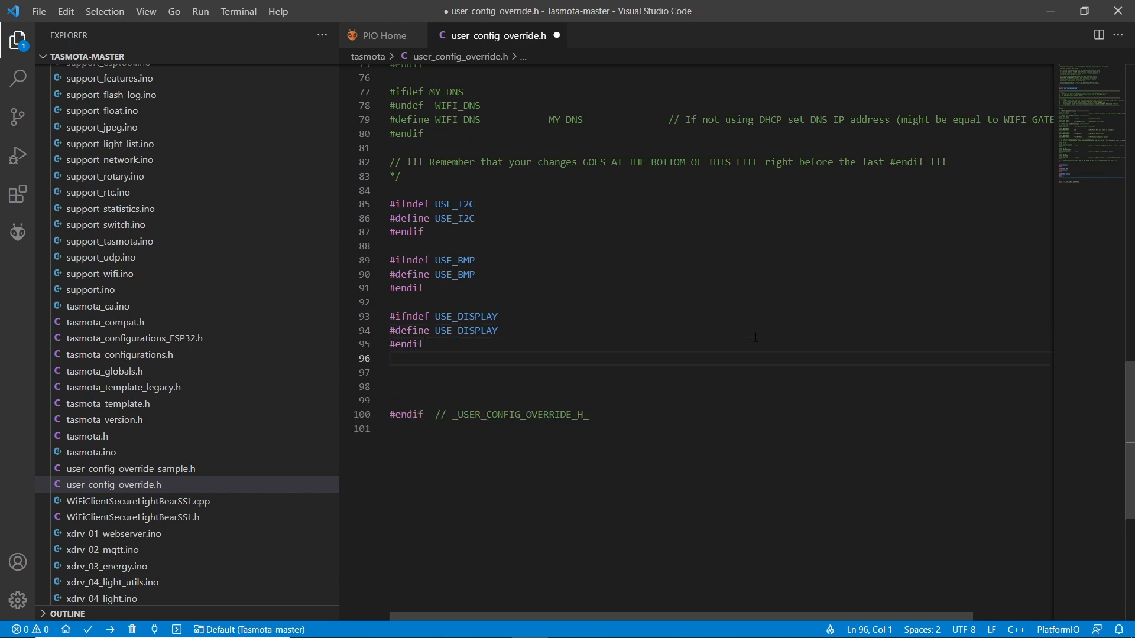
Below the USE_DISPLAY block, add an #ifndef block that defines USE_DISPLAY_SH1106 and close it with #endif.
{"action": "type", "text": "#ifndef USE"}
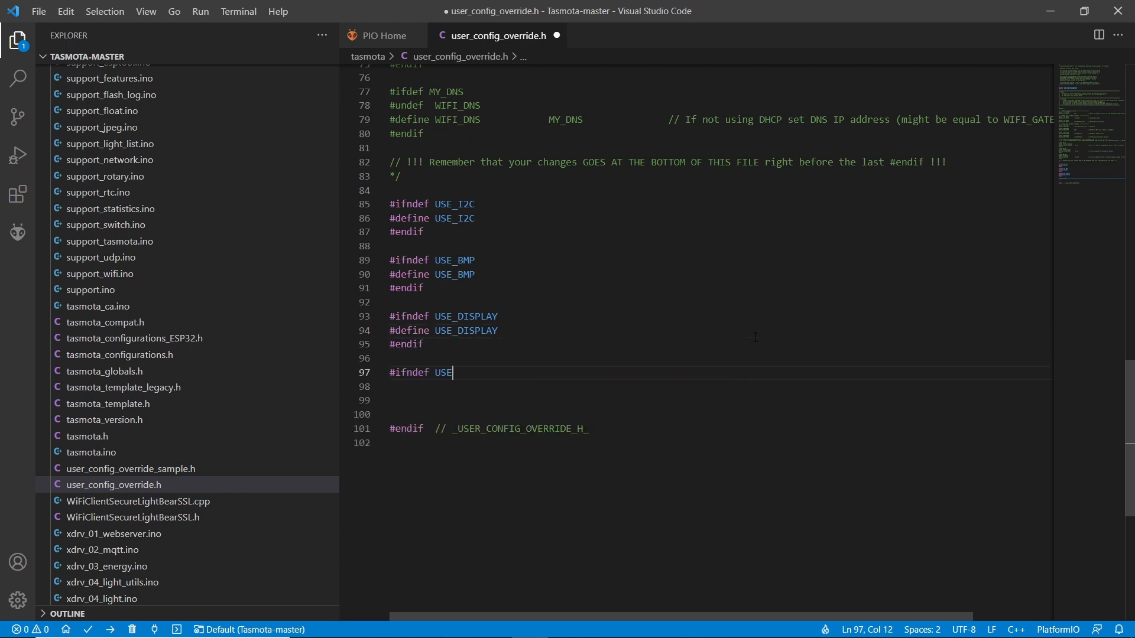
{"action": "type", "text": "_DISPLAY_SH1106"}
{"action": "key", "text": "Return"}
{"action": "type", "text": "#define"}
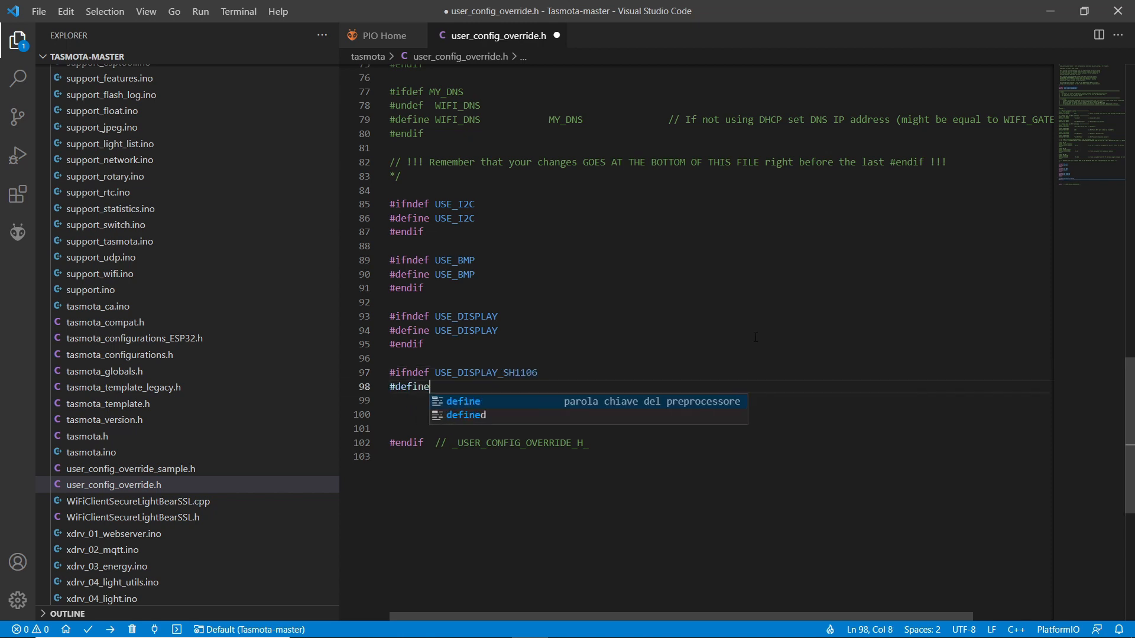
{"action": "type", "text": " USE_DISPLA"}
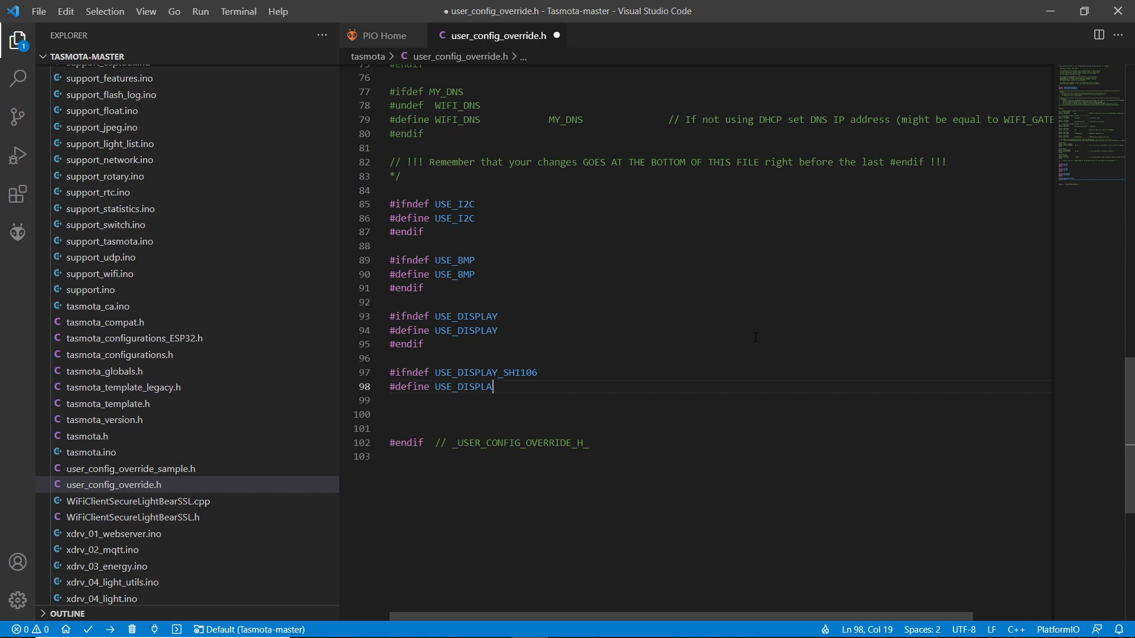
{"action": "type", "text": "Y_SH1106"}
{"action": "key", "text": "Return"}
{"action": "type", "text": "#endif"}
Below the USE_DISPLAY_SH1106 block, add an #ifndef block that defines USE_DISPLAY_SSD1306, close it with #endif, and save user_config_override.h.
{"action": "key", "text": "Return"}
{"action": "key", "text": "Return"}
{"action": "type", "text": "#ifndef USE_DI"}
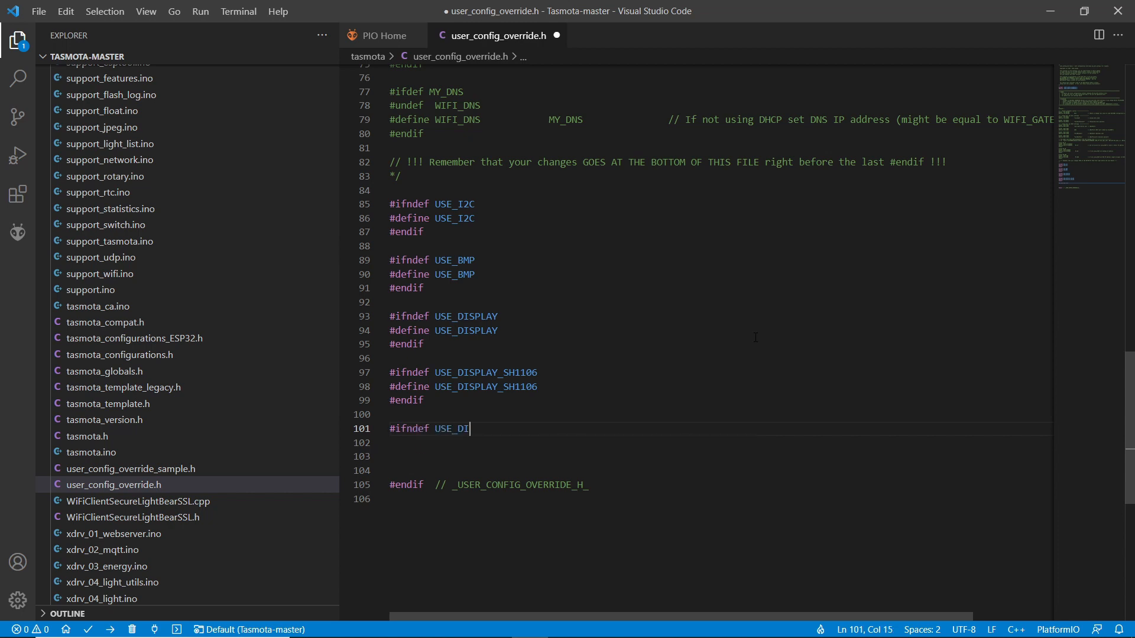
{"action": "type", "text": "SPLAY_SSD1306"}
{"action": "key", "text": "Return"}
{"action": "type", "text": "#define USE"}
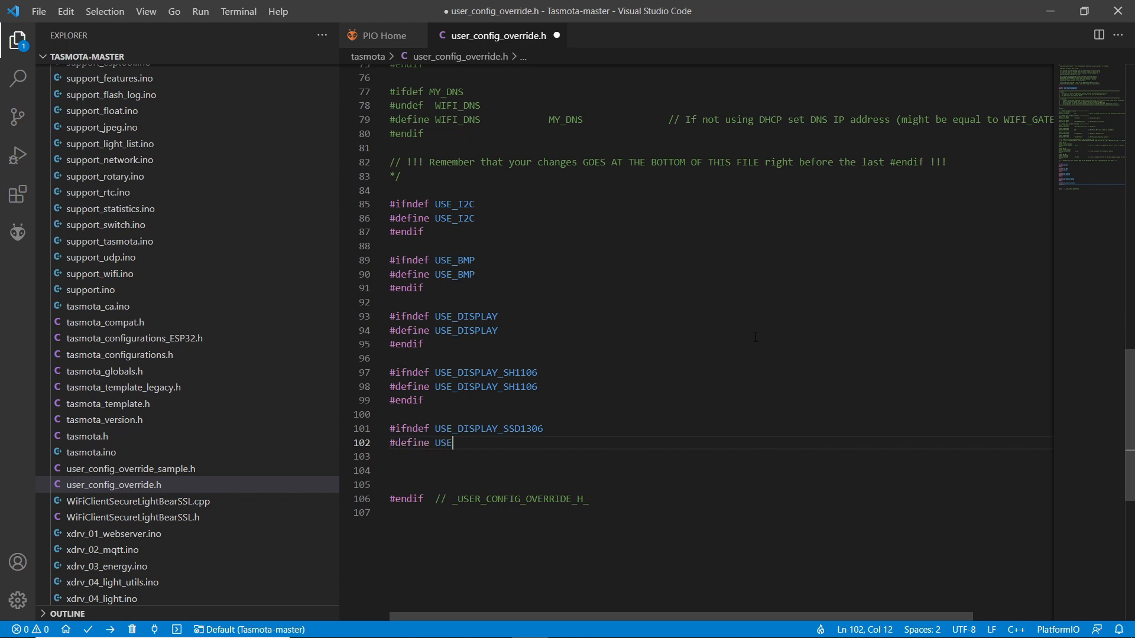
{"action": "type", "text": "_DISPLAY_SSD1306"}
{"action": "key", "text": "Return"}
{"action": "type", "text": "#endif"}
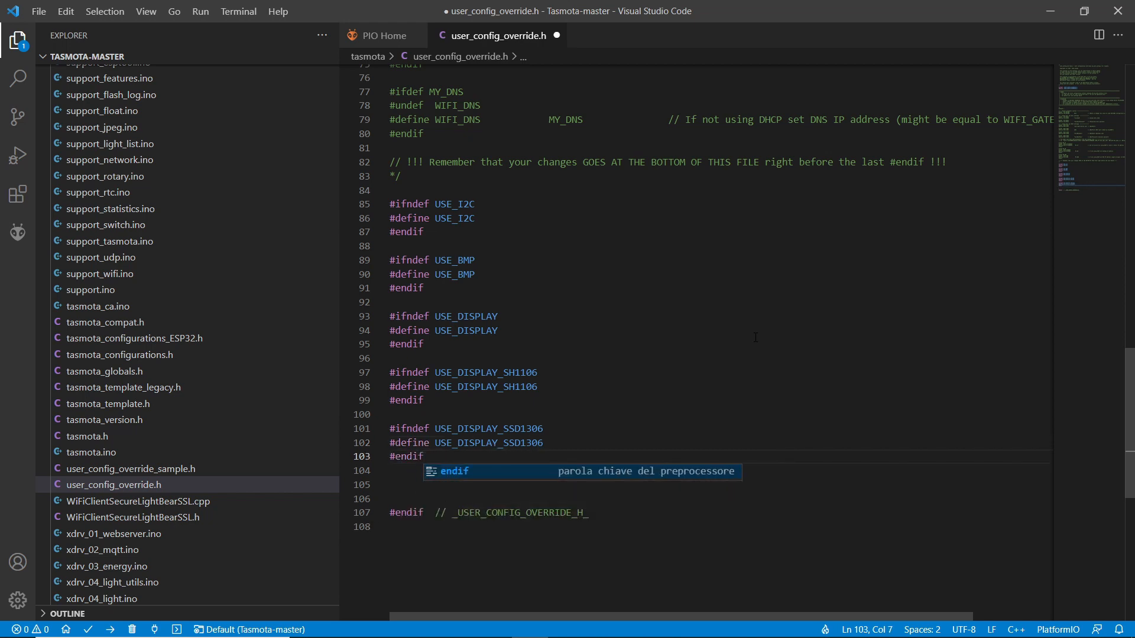
{"action": "key", "text": "Return"}
{"action": "left_click", "coordinate": [38, 11]}
{"action": "left_click", "coordinate": [101, 209]}
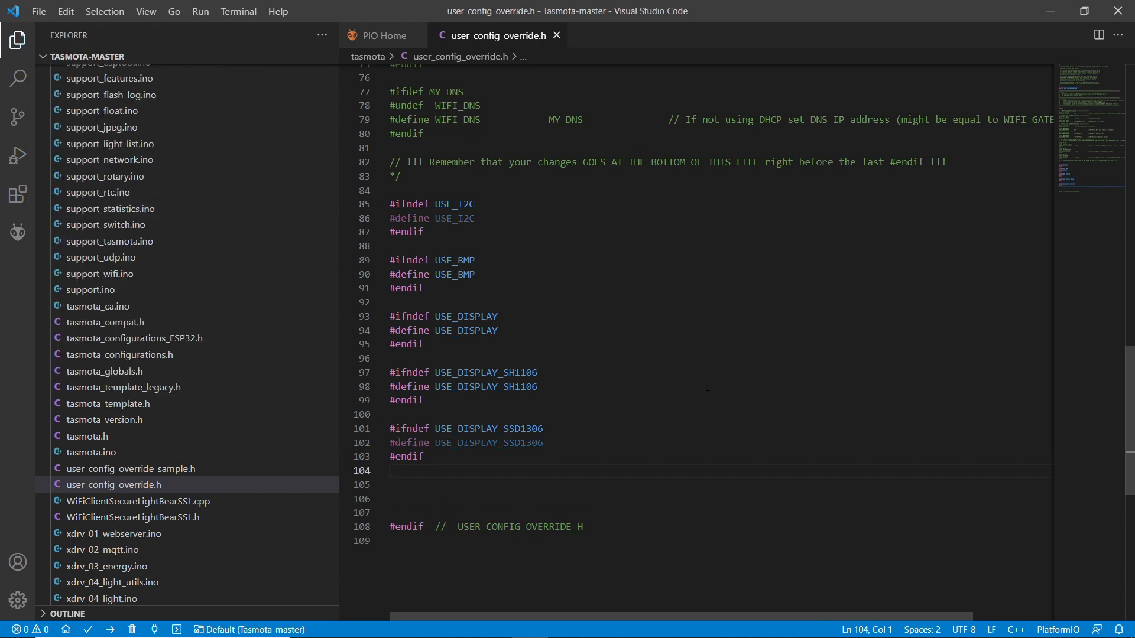
Open my_user_config.h from the tasmota folder, look through its available feature defines, and close it.
{"action": "left_click_drag", "start_coordinate": [336, 190], "coordinate": [336, 151]}
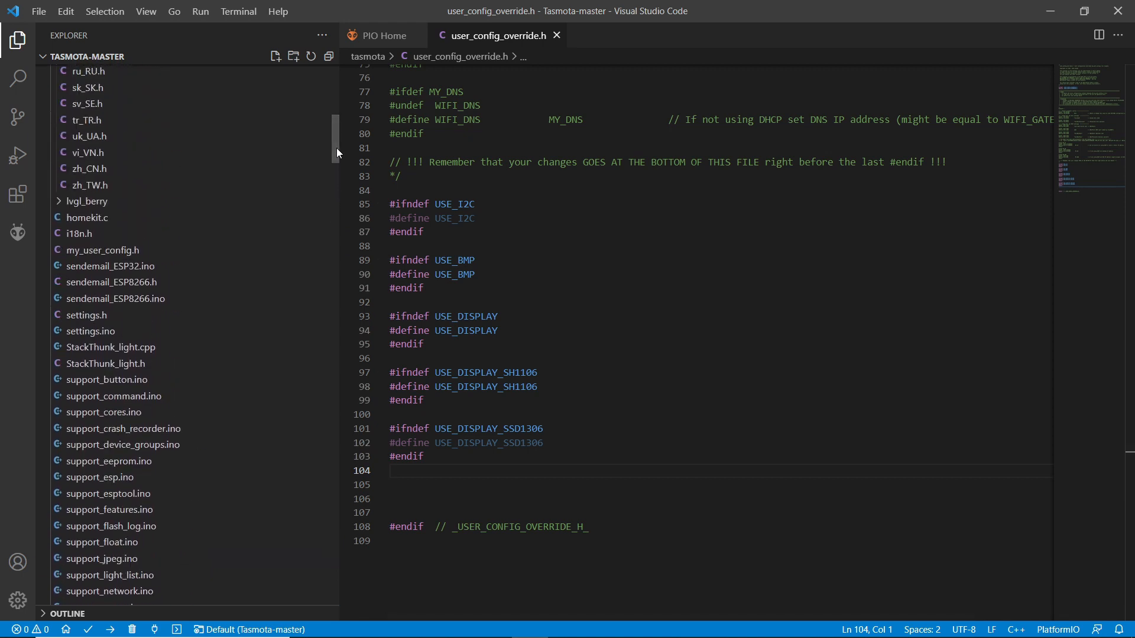
{"action": "left_click", "coordinate": [142, 252]}
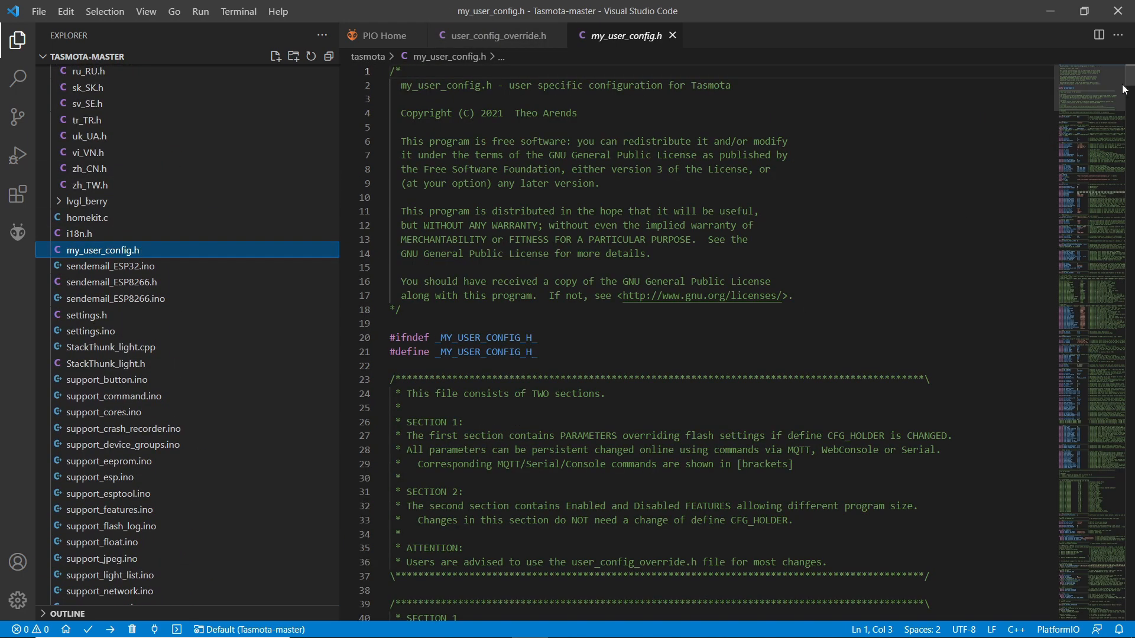
{"action": "left_click_drag", "start_coordinate": [1132, 75], "coordinate": [1132, 276]}
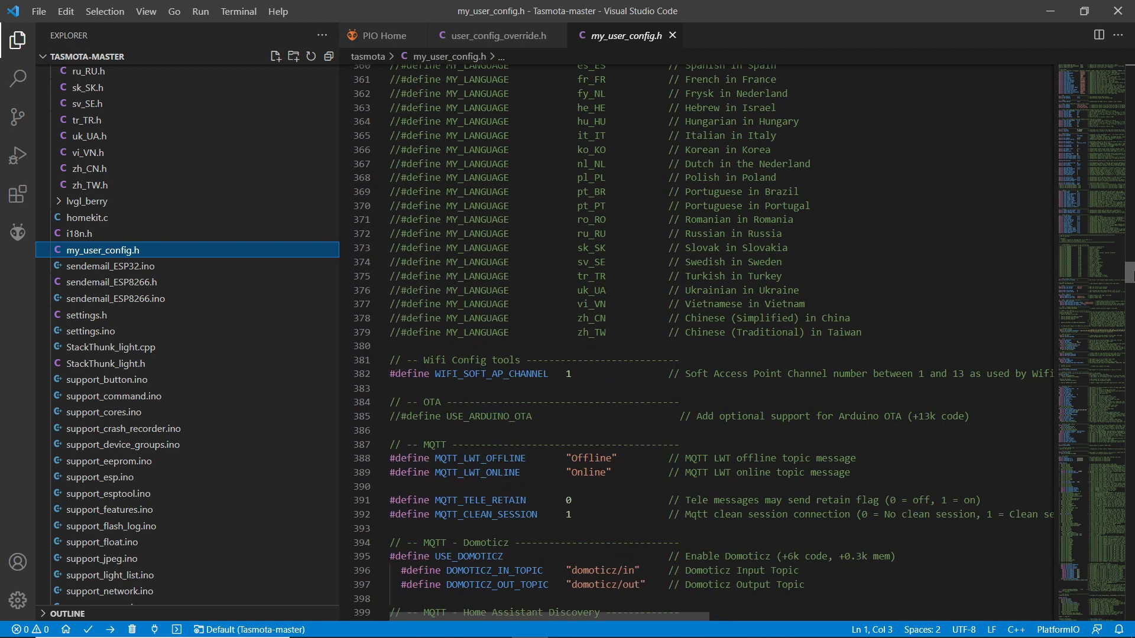
{"action": "left_click", "coordinate": [672, 36]}
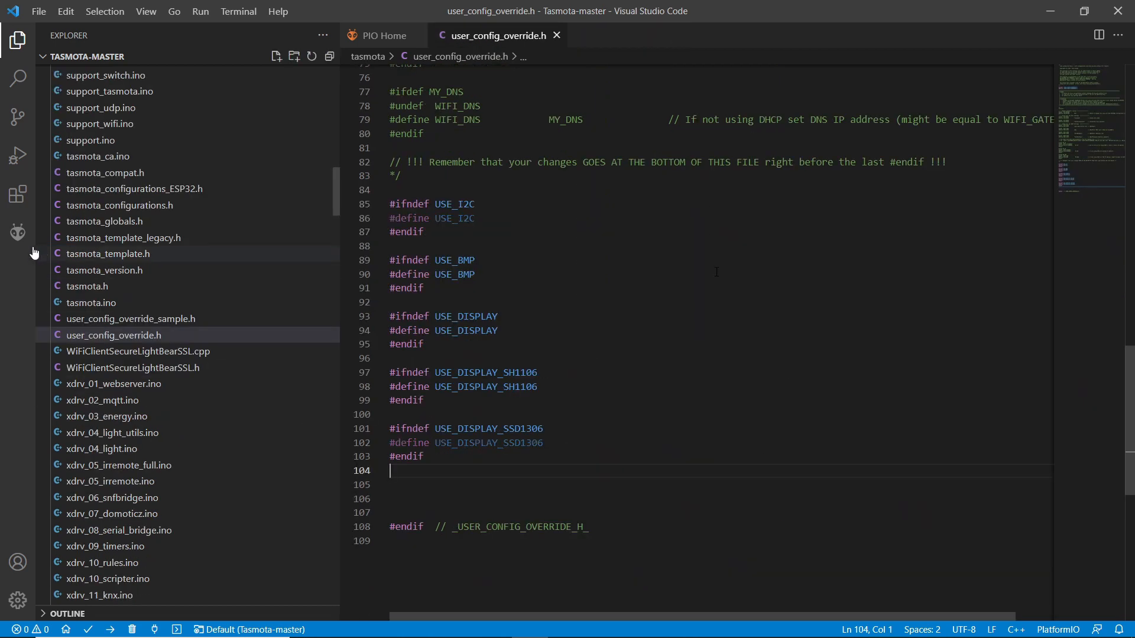
In the PlatformIO project tasks, build the firmware for the tasmota-IT environment and start its upload to the board.
{"action": "left_click", "coordinate": [18, 232]}
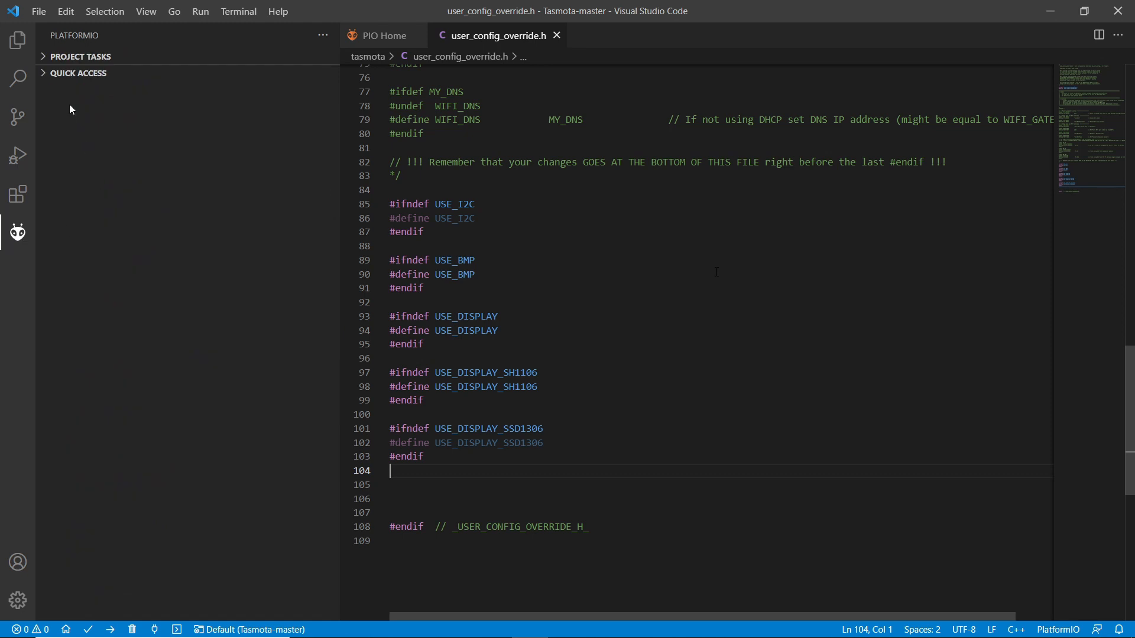
{"action": "left_click", "coordinate": [47, 59]}
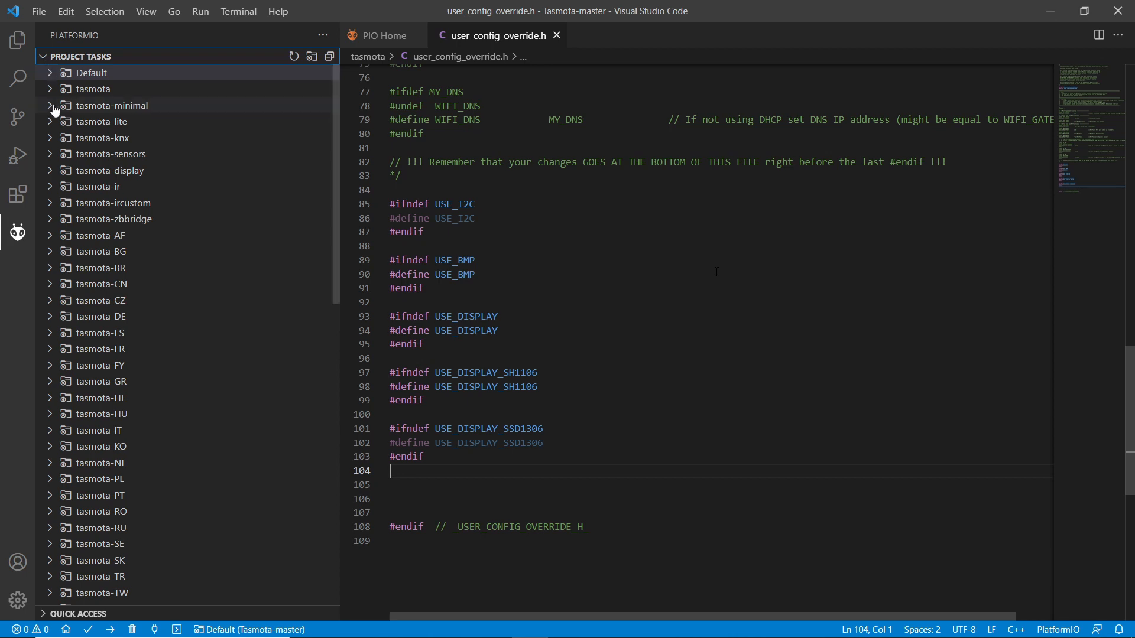
{"action": "left_click", "coordinate": [52, 437]}
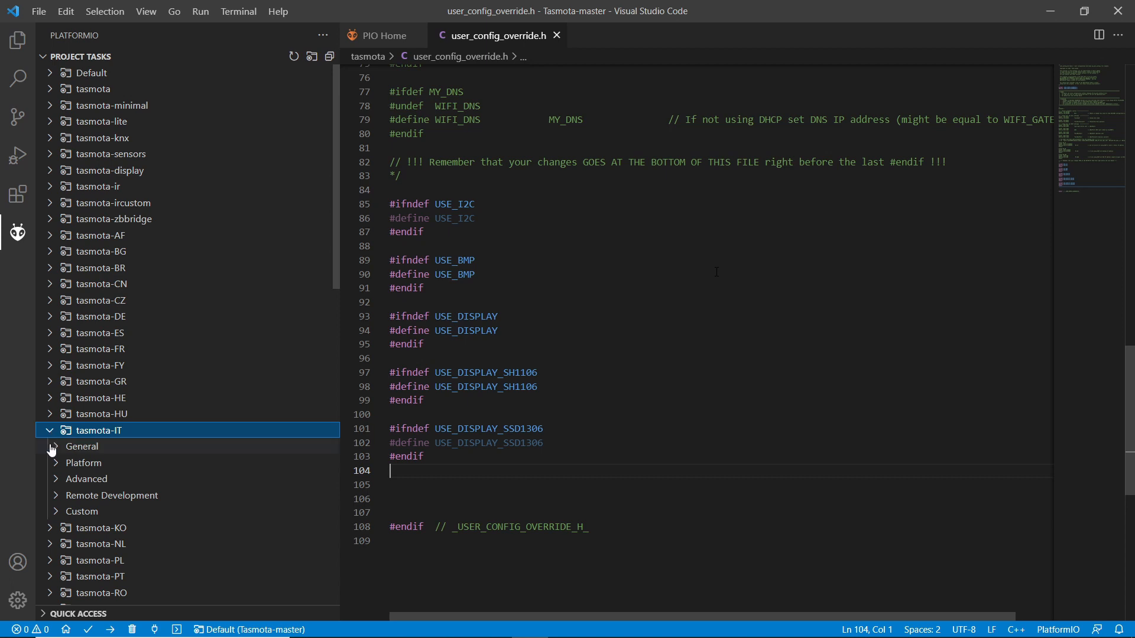
{"action": "left_click", "coordinate": [54, 449]}
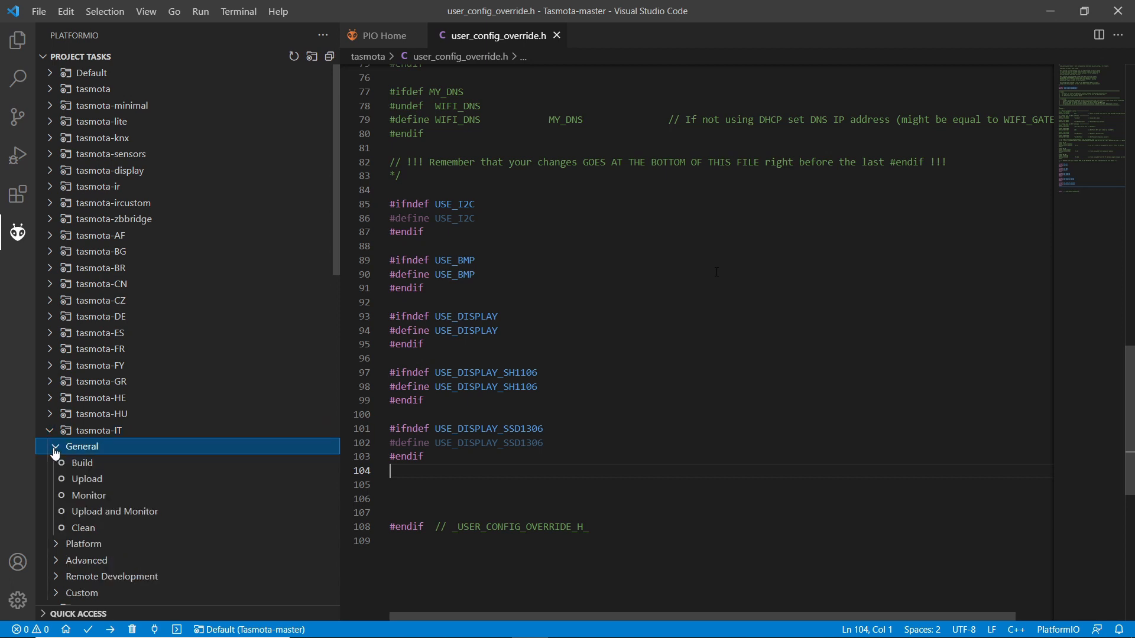
{"action": "left_click", "coordinate": [83, 464]}
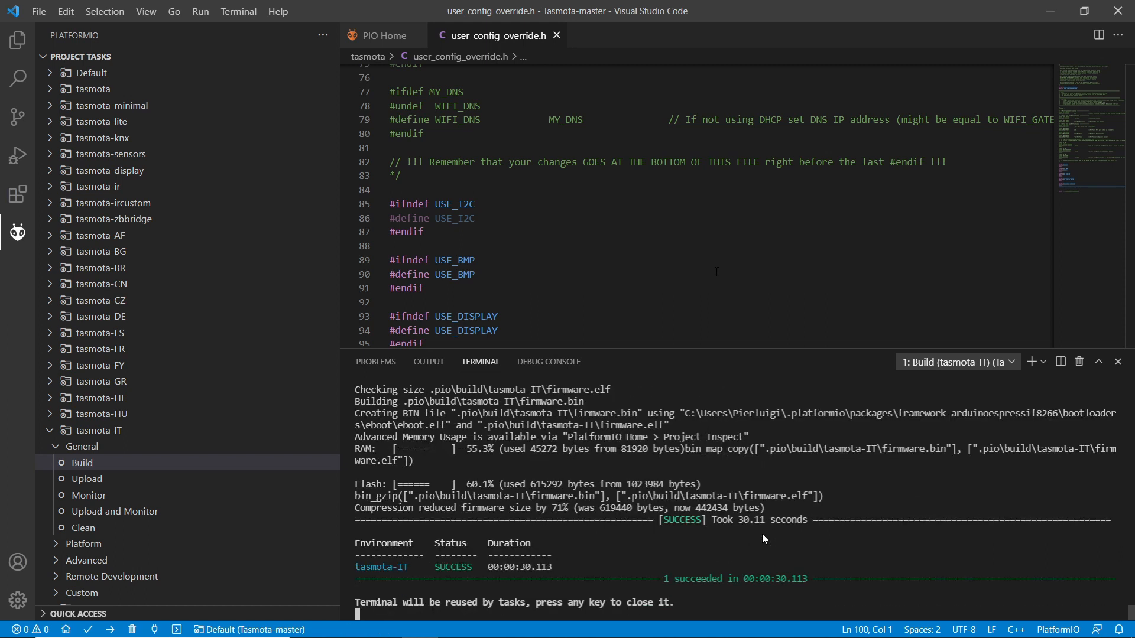
{"action": "left_click", "coordinate": [93, 482]}
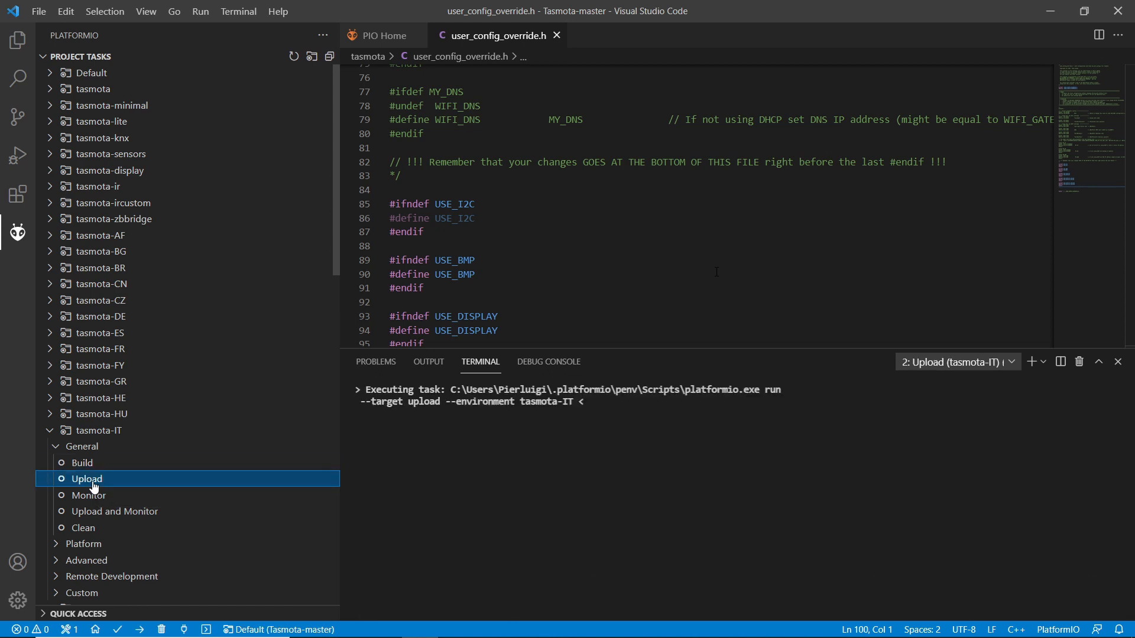